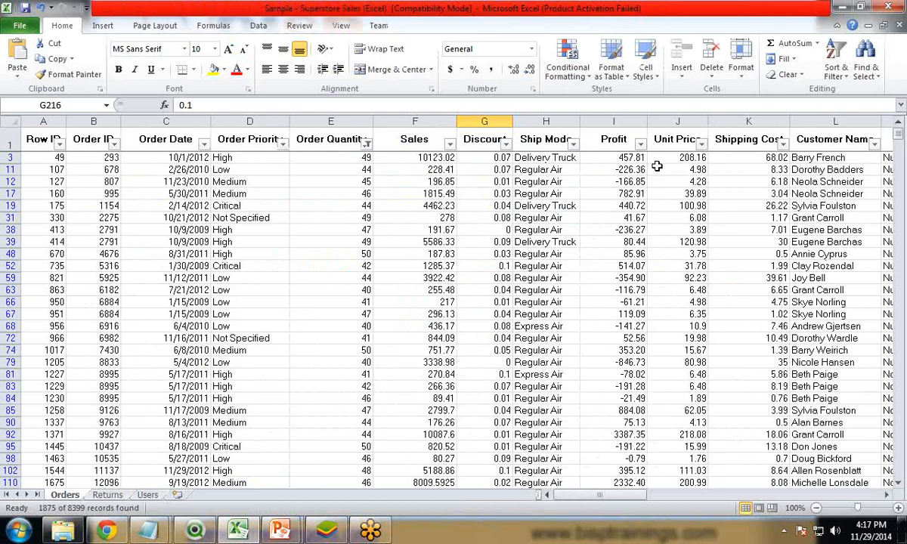
Step: Examine the Ship Mode and Order Quantity columns in the Superstore sales spreadsheet
drag(529, 139, 544, 218)
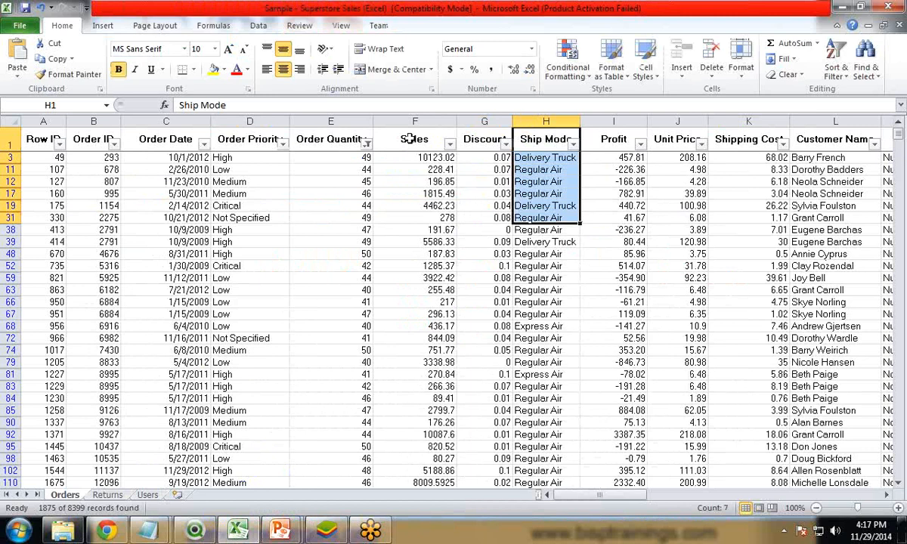
drag(303, 135, 323, 264)
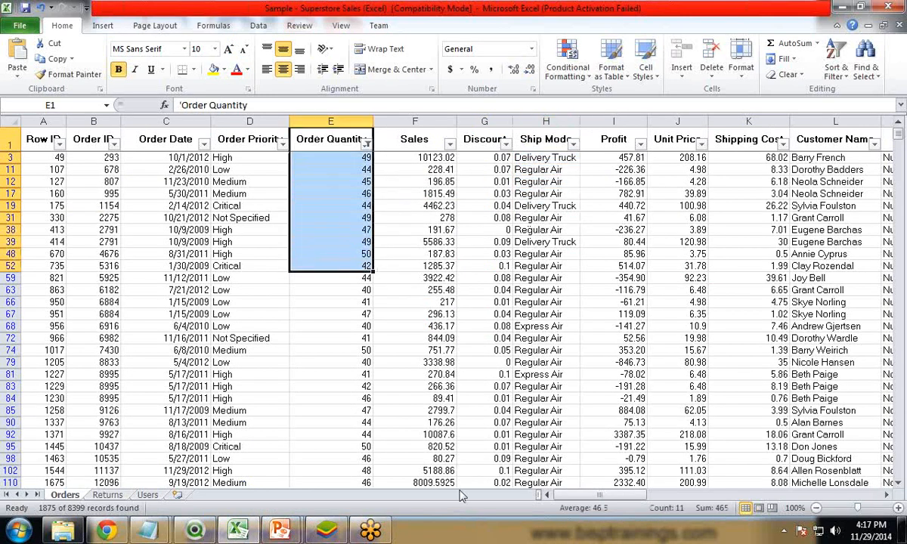
click(282, 531)
click(380, 452)
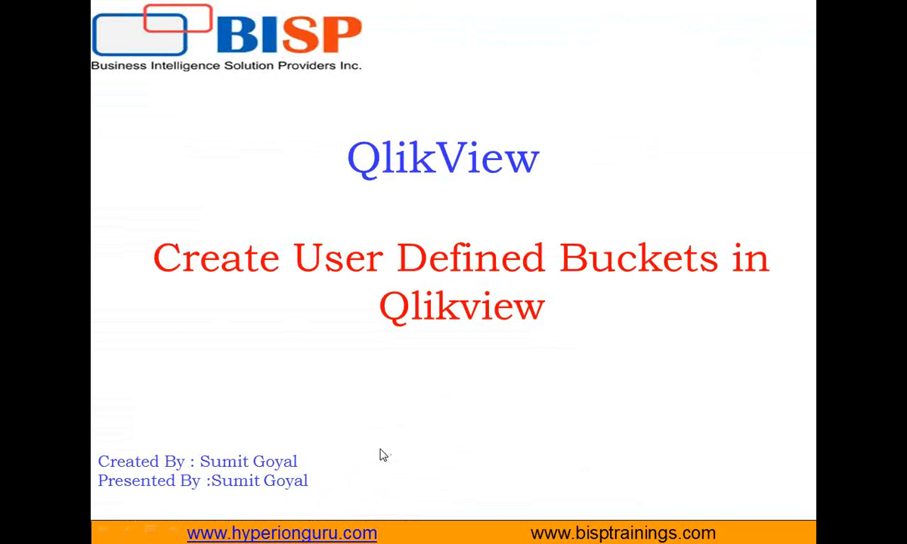
click(405, 457)
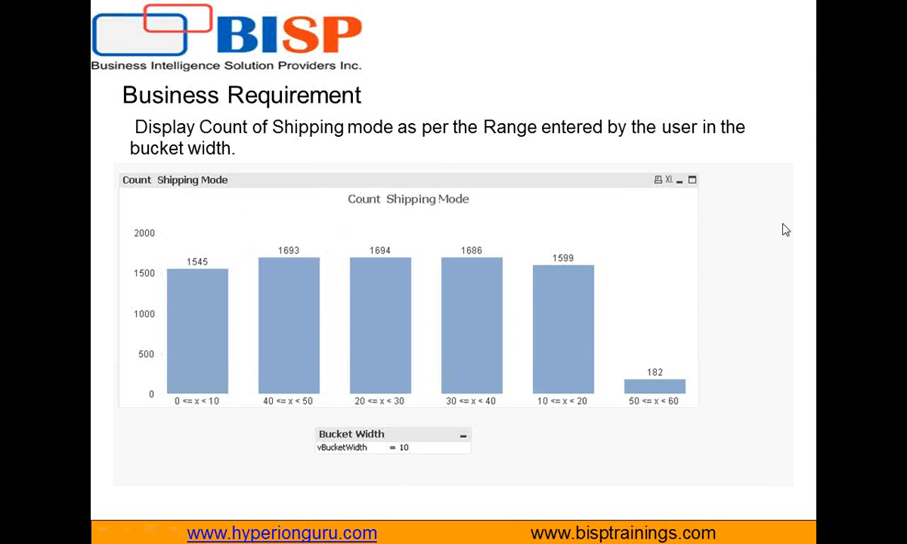
key(ctrl+p)
drag(334, 457, 370, 462)
mouse_move(424, 457)
mouse_down()
mouse_move(429, 405)
mouse_move(313, 429)
mouse_move(357, 452)
mouse_up()
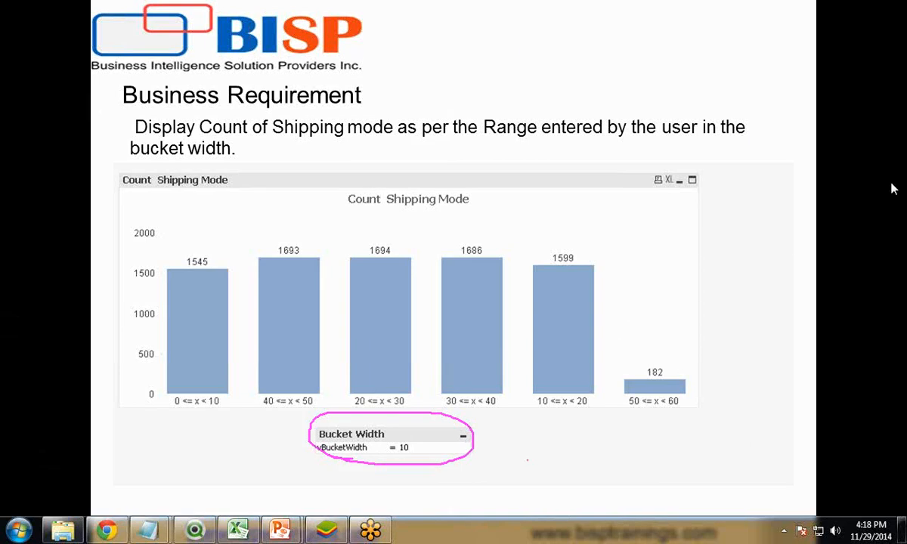
key(e)
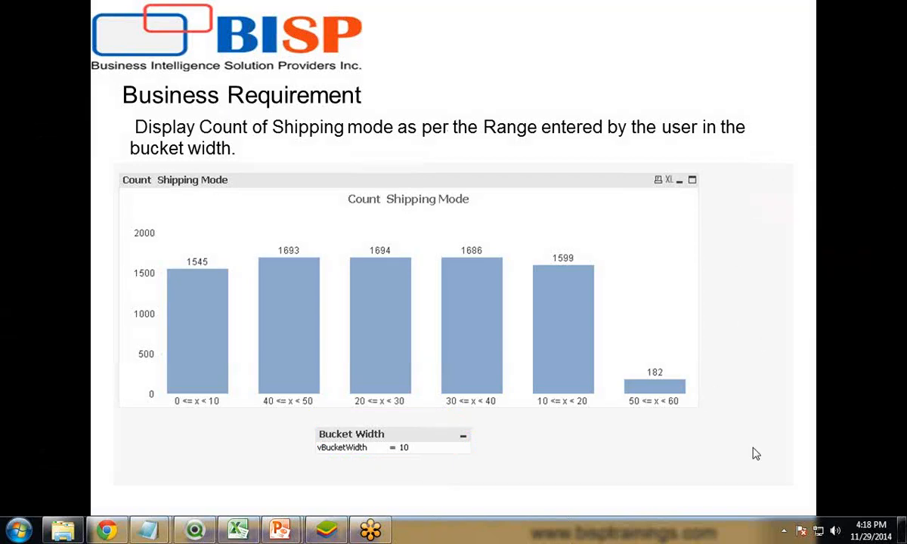
click(701, 446)
key(Escape)
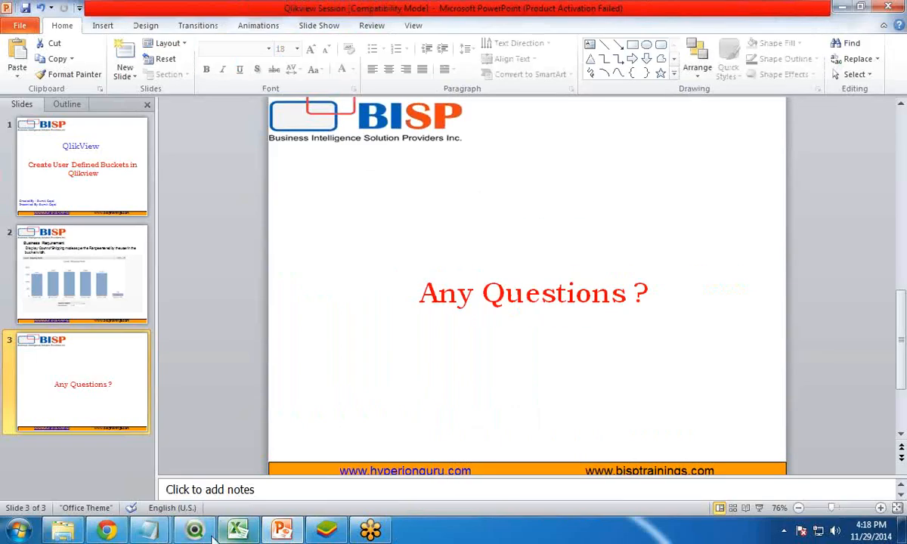
Step: In the QlikView load script, add a load of the Sample - Superstore Sales (Excel) file's Orders$ table with embedded labels
click(194, 529)
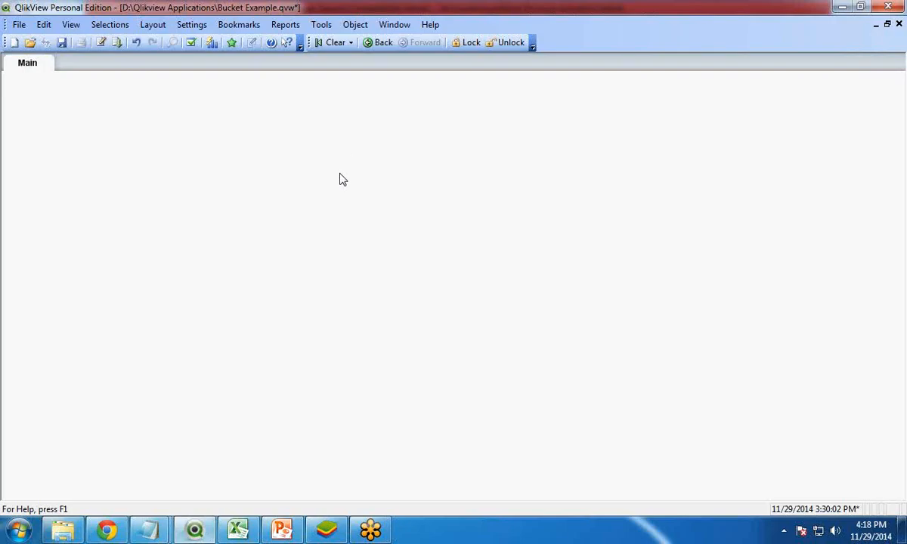
click(102, 43)
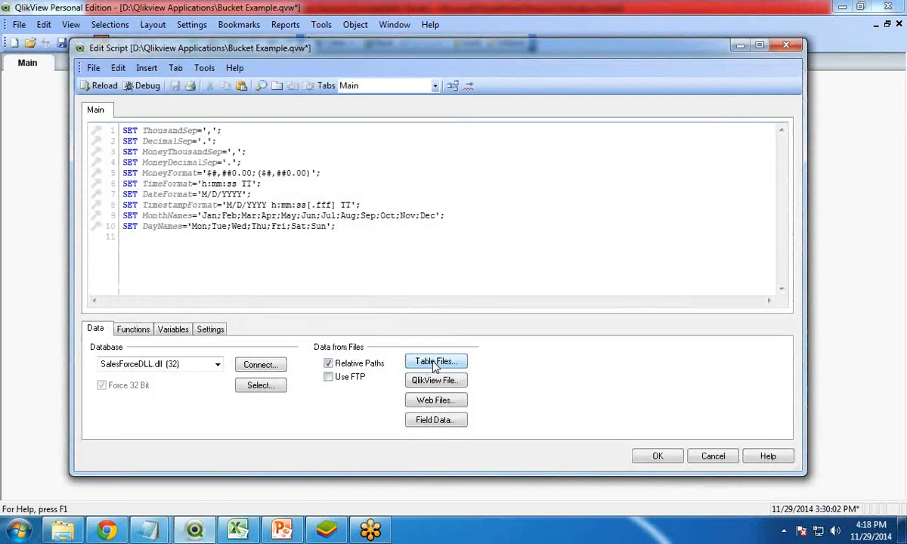
click(435, 362)
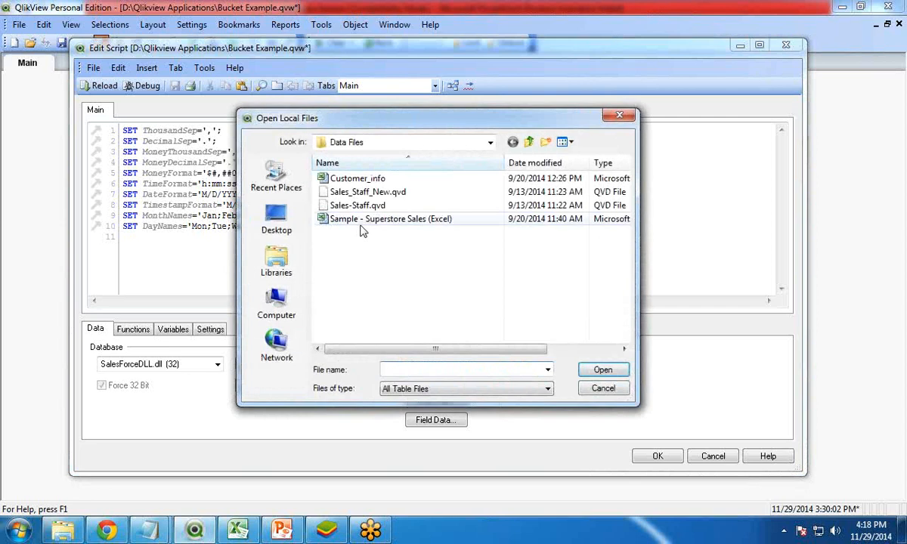
click(336, 219)
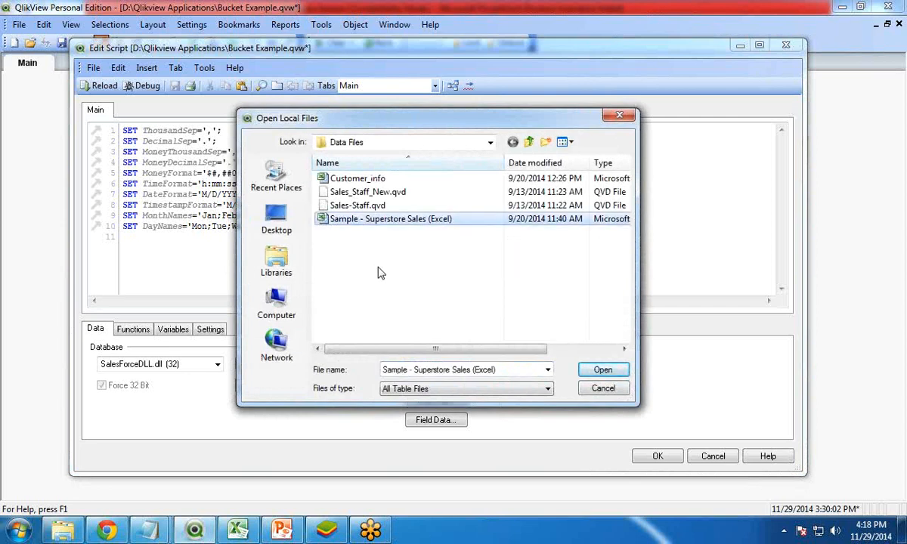
click(603, 369)
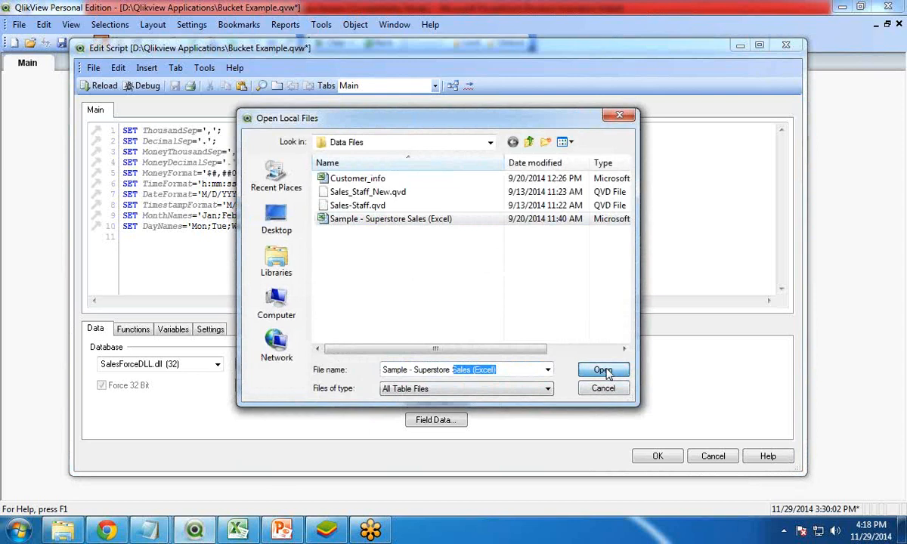
click(574, 121)
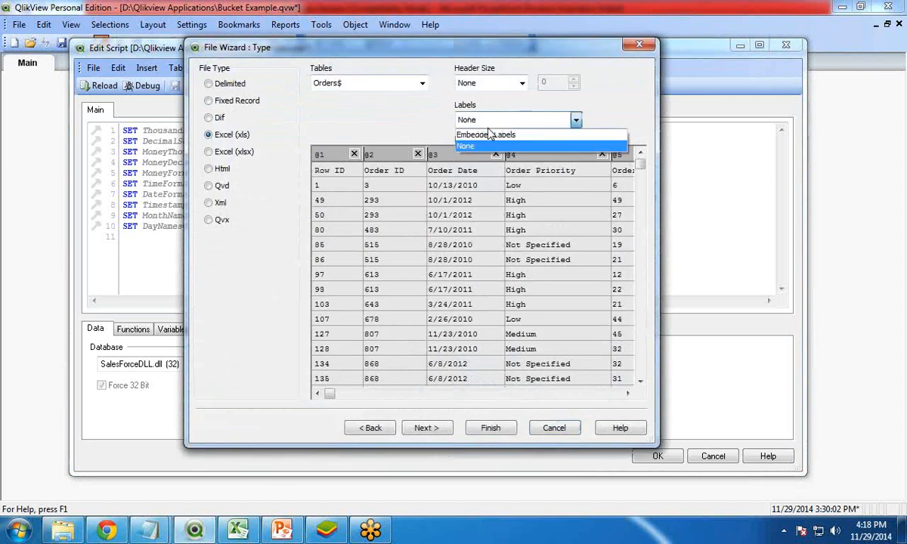
click(530, 134)
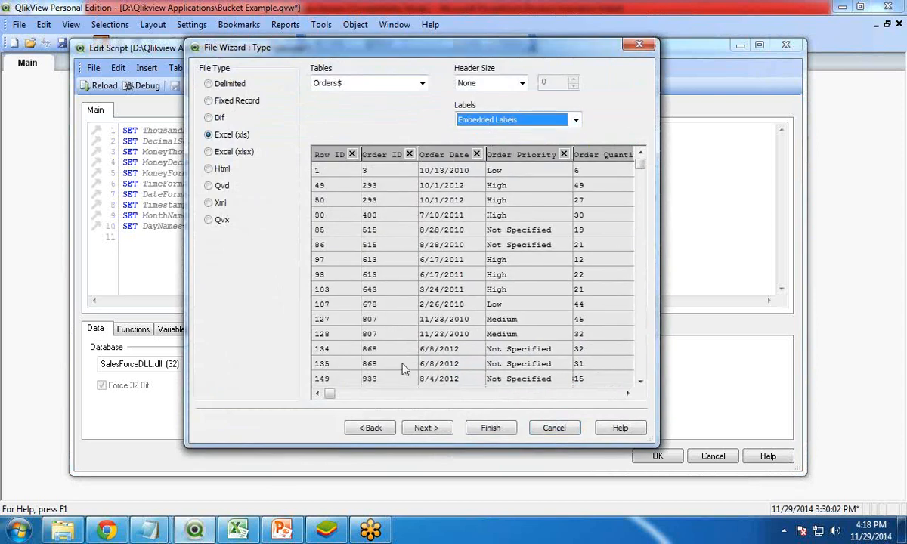
click(491, 428)
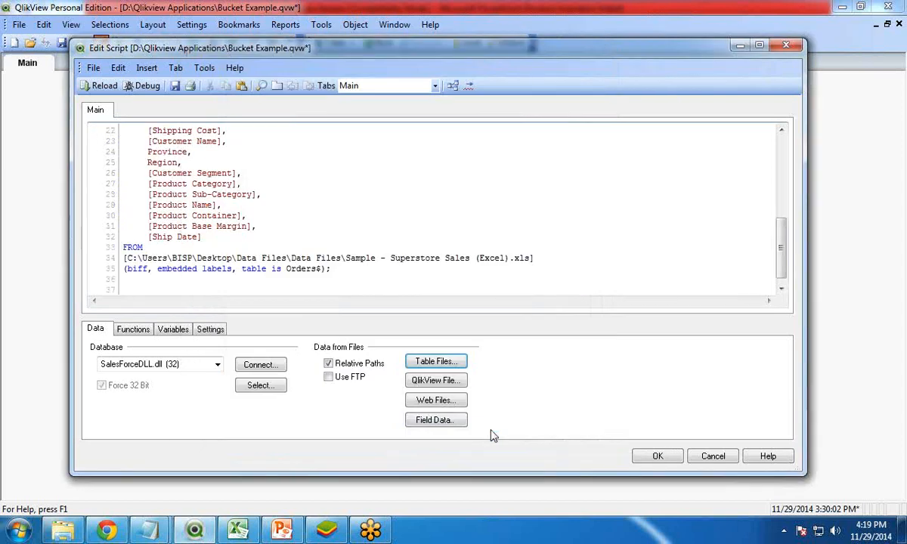
Step: Reload the script to fetch the orders data and close the progress and sheet properties dialogs
drag(128, 152, 253, 269)
click(259, 258)
scroll(259, 258, up, 2)
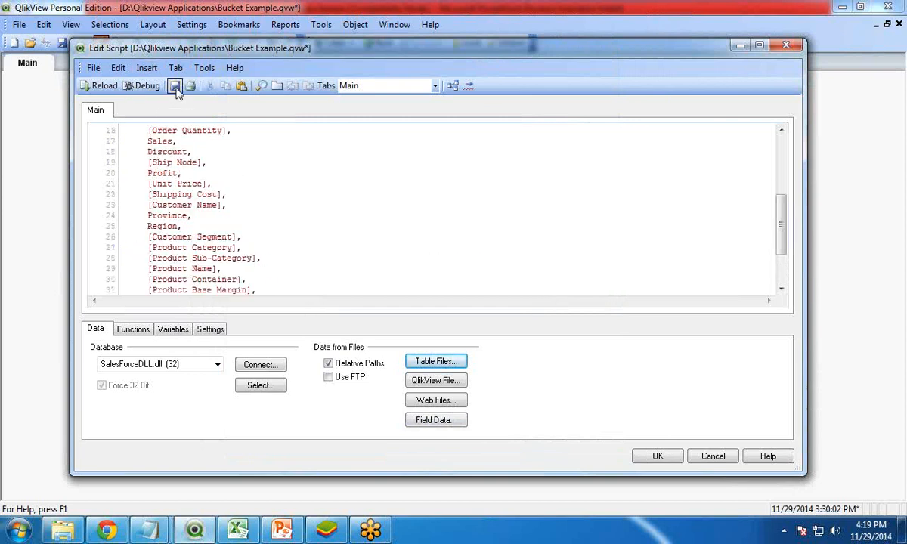
click(103, 86)
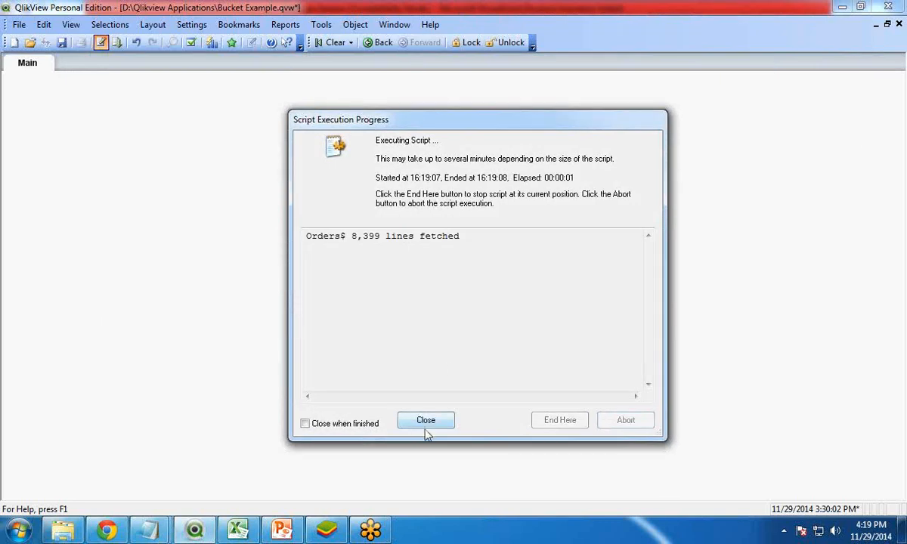
drag(352, 240, 380, 239)
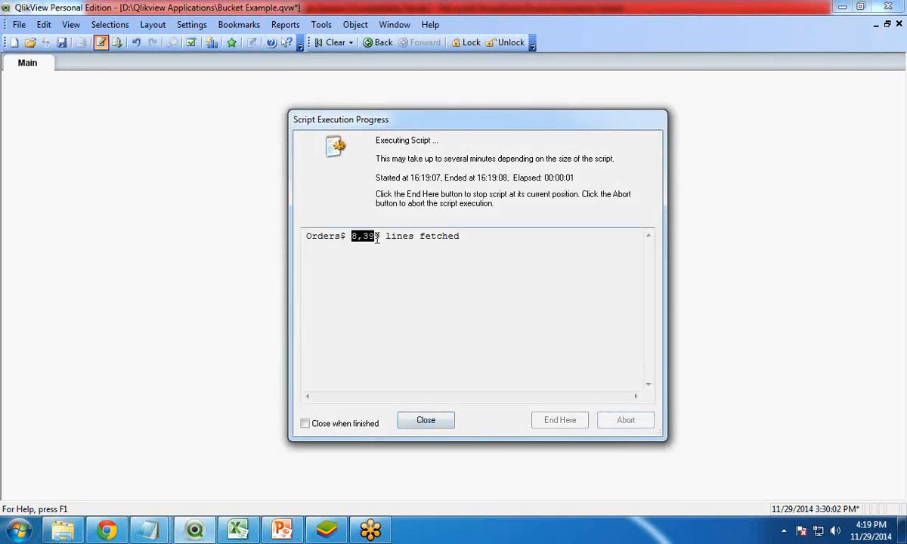
click(425, 421)
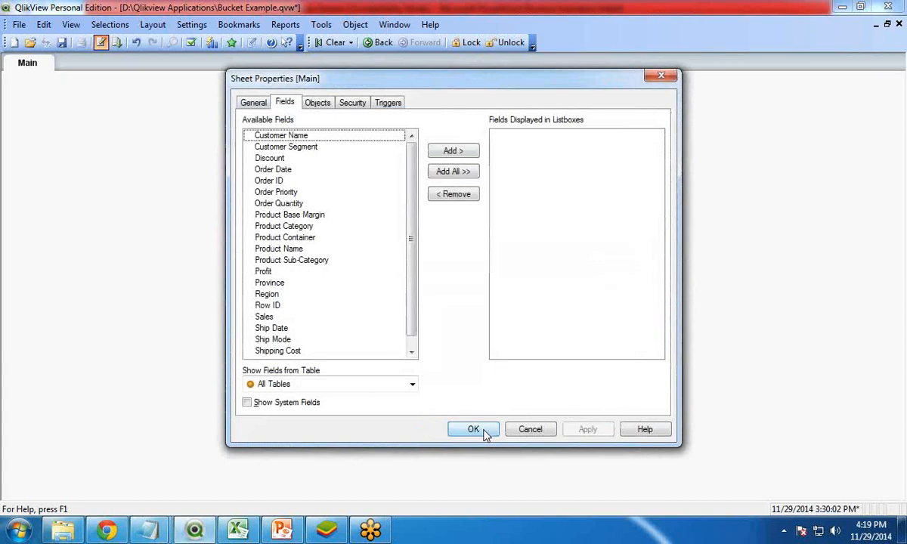
click(484, 431)
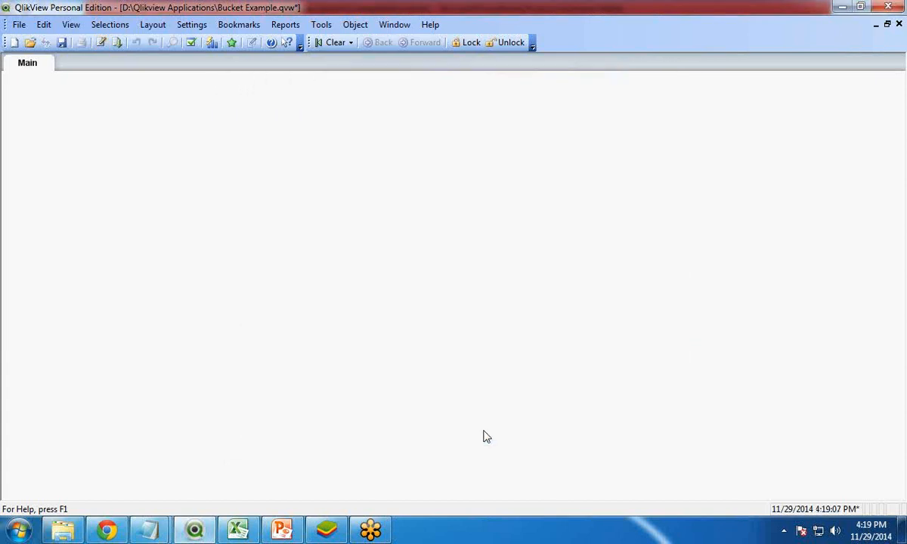
Step: Create a new text object on the sheet with the expression =Count(Sales)
right_click(191, 161)
mouse_move(261, 194)
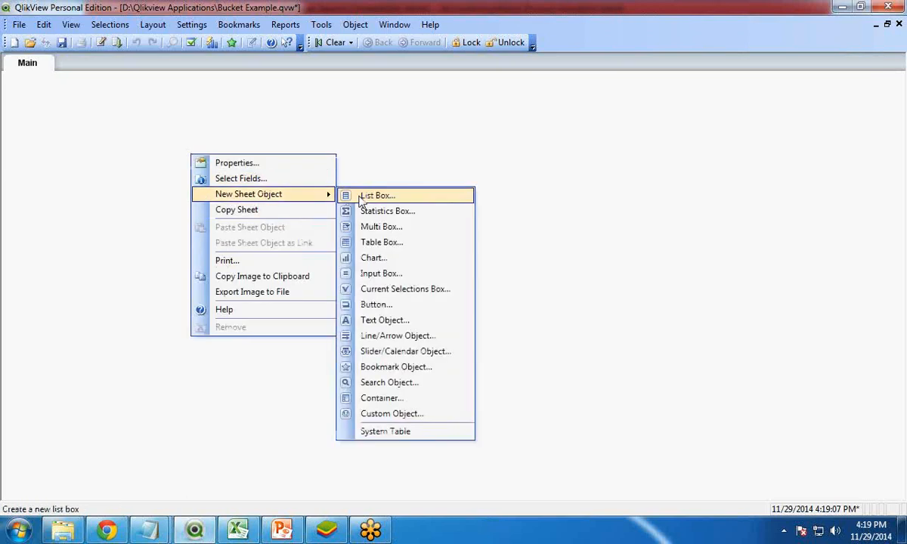
click(369, 321)
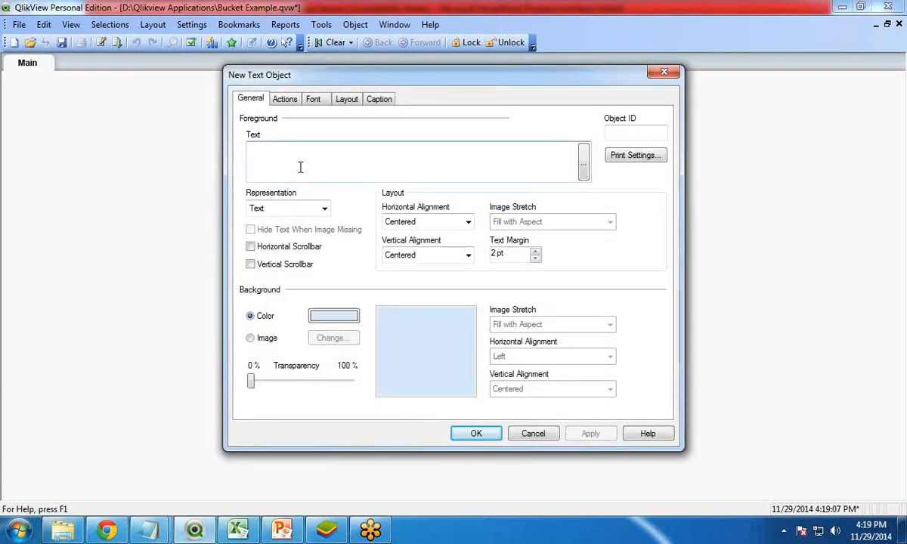
text(=coun)
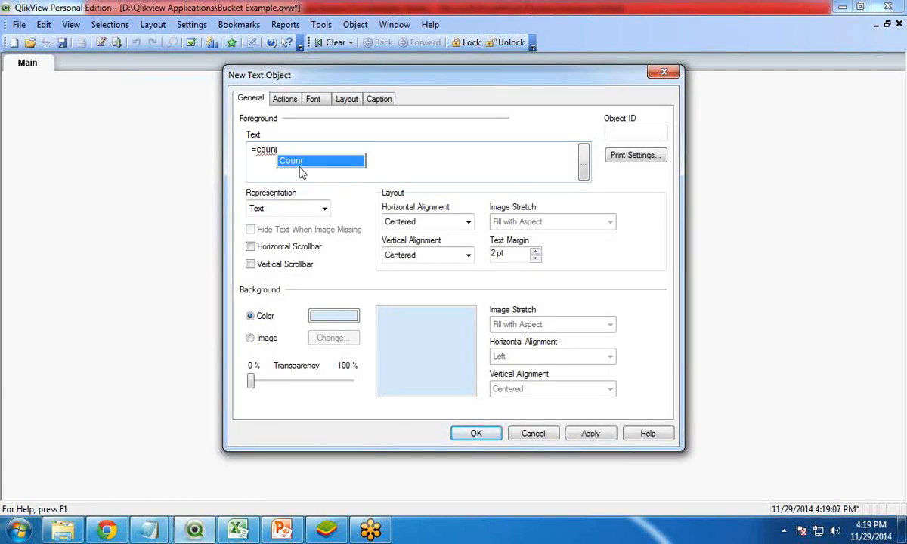
key(Return)
text((sa)
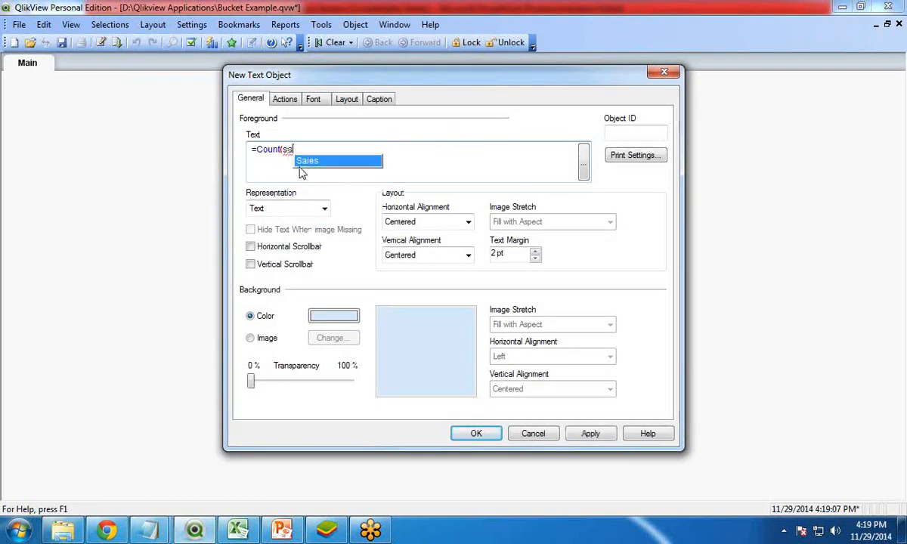
key(Return)
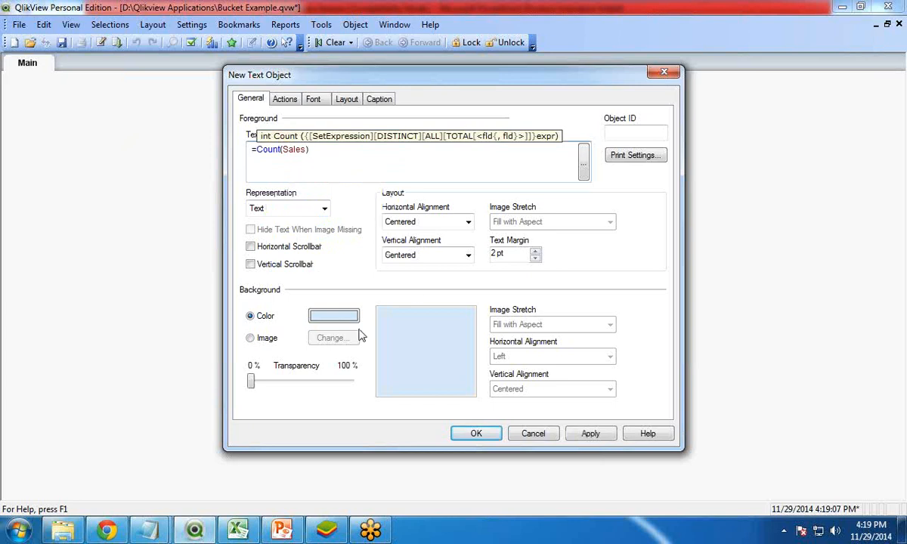
Step: Show the text object's caption titled Total Records and confirm the object
click(379, 101)
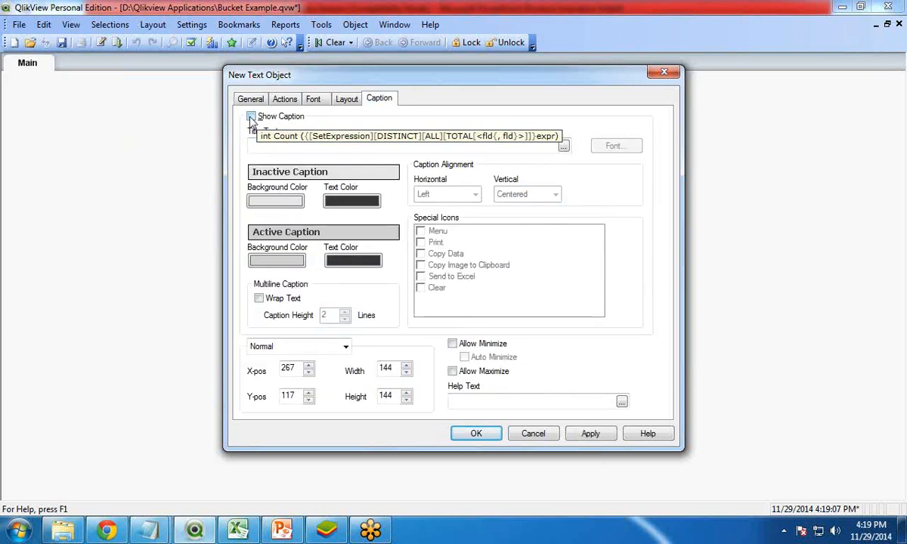
click(251, 116)
click(271, 144)
text(Total)
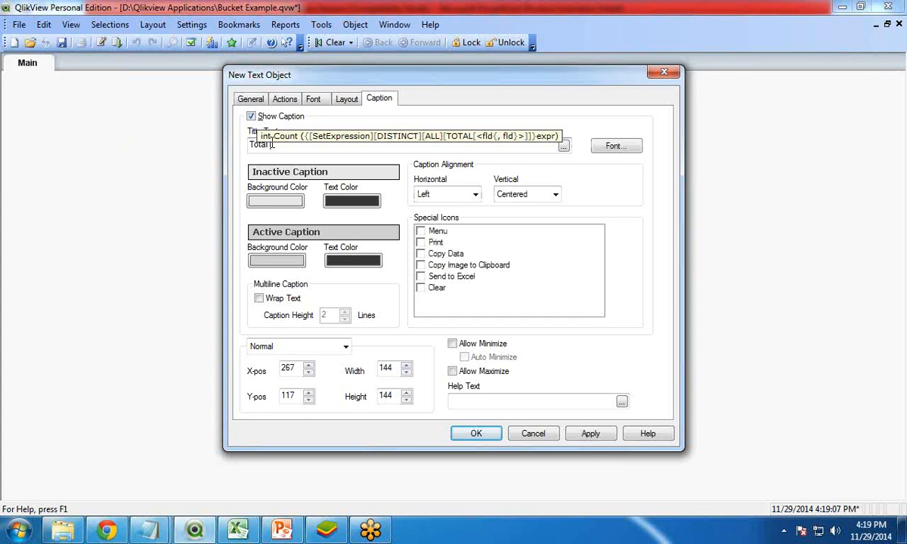
text( Records)
click(476, 434)
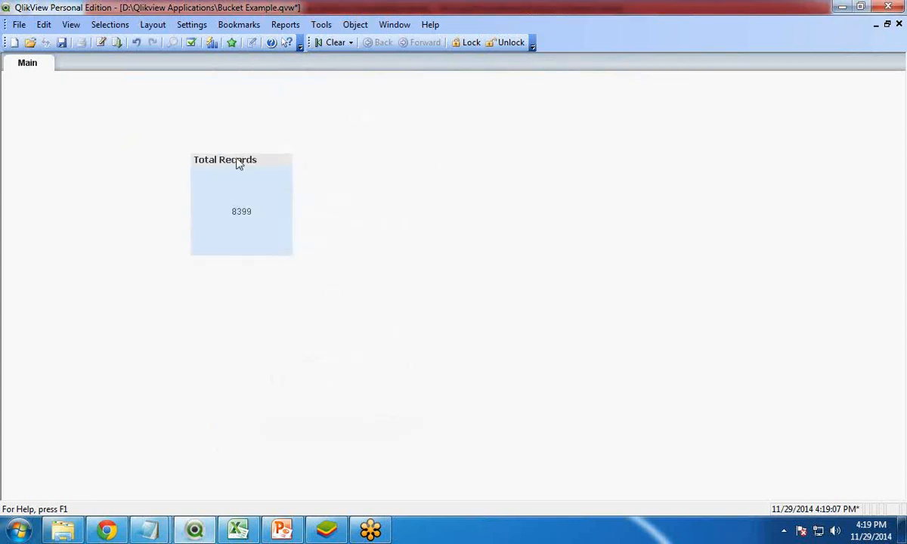
Step: Move the Total Records box to the sheet's upper left corner and shrink it slightly
drag(237, 159, 86, 140)
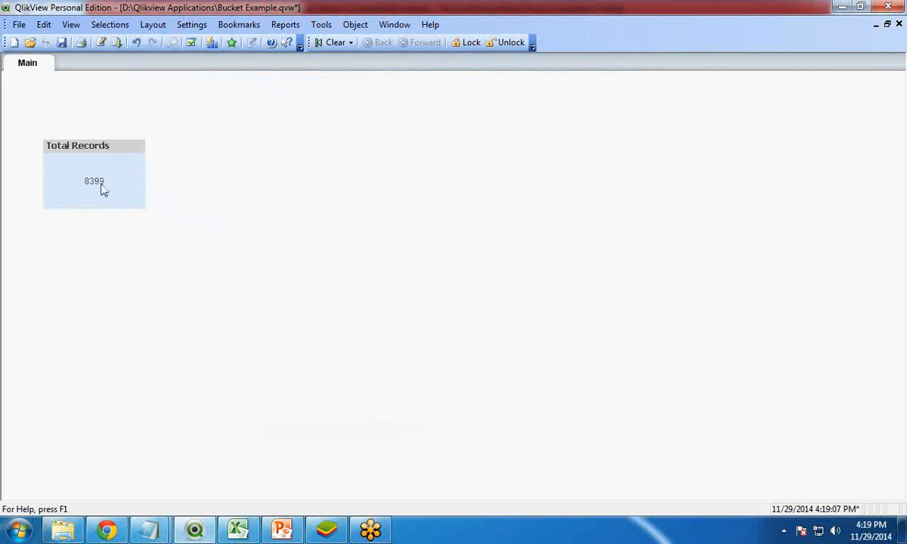
drag(141, 210, 134, 198)
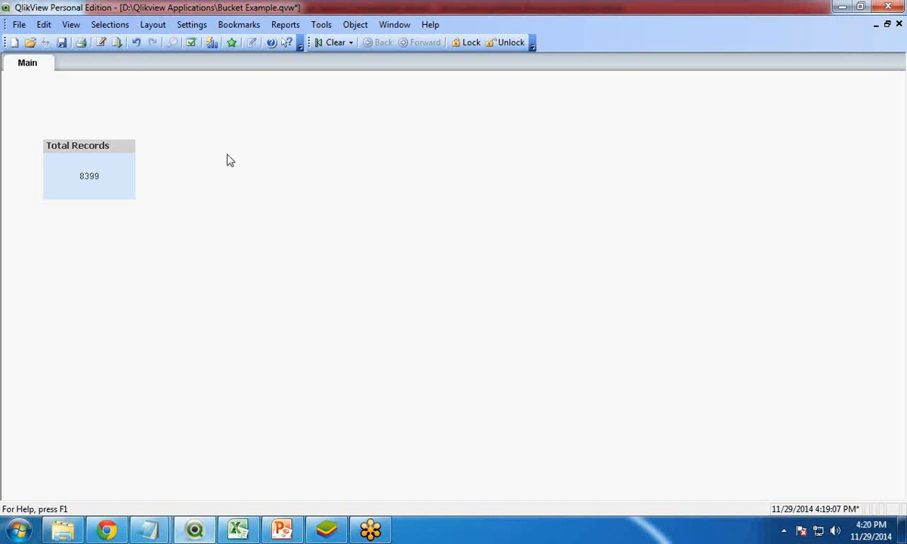
Step: Open the Variable Overview and remove the existing vBucketWidth variable
click(193, 26)
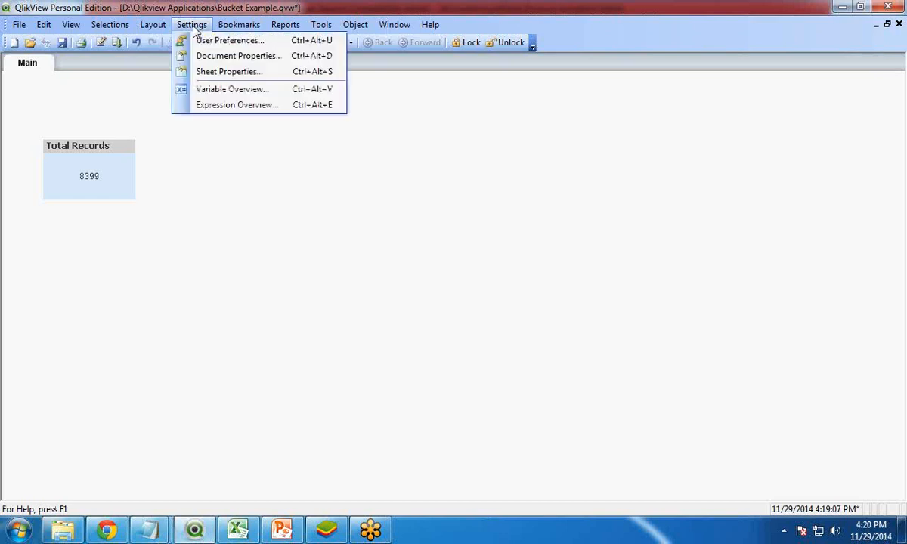
click(229, 90)
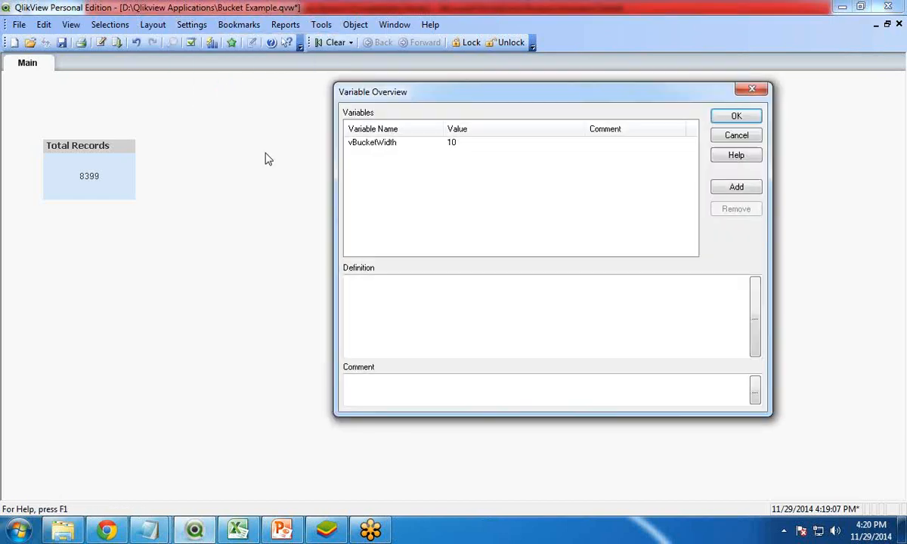
click(361, 140)
click(736, 210)
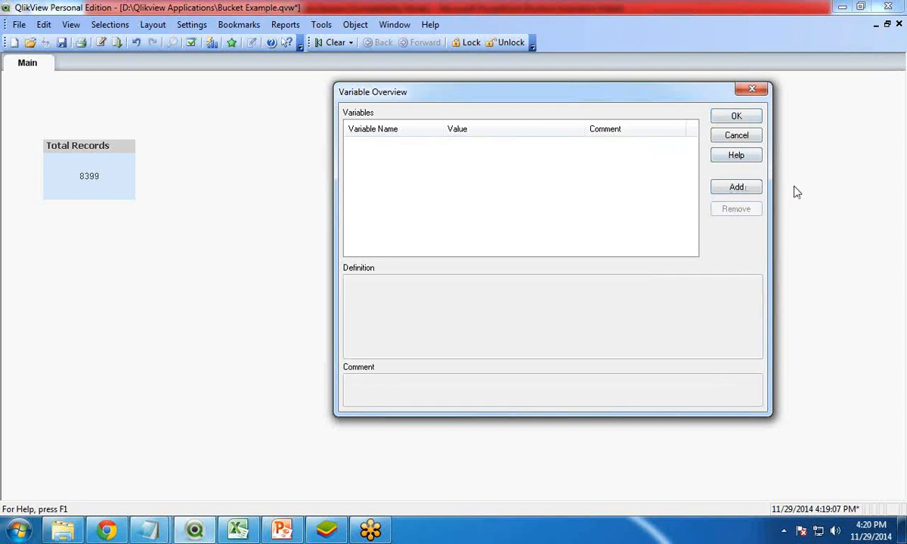
Step: Add a new variable named vBucketWidth
click(739, 190)
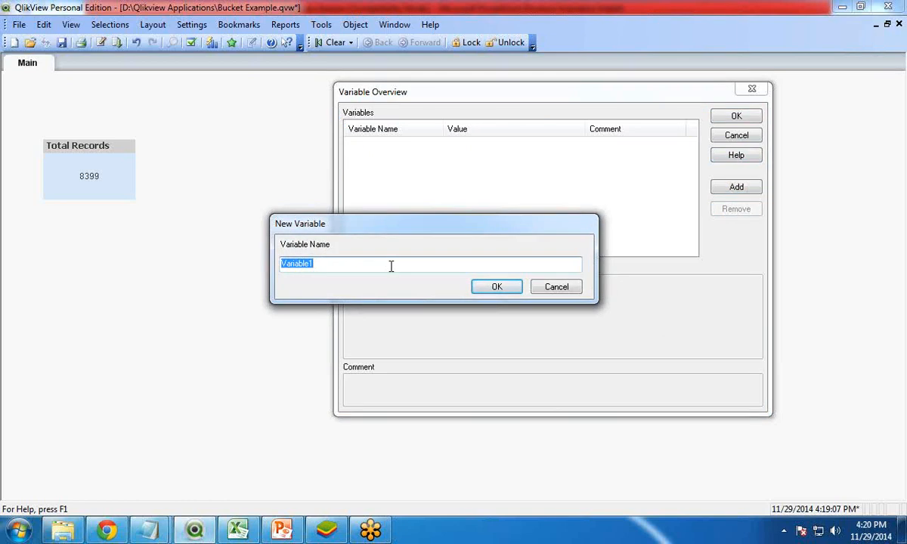
text(vBucketWidth)
click(497, 287)
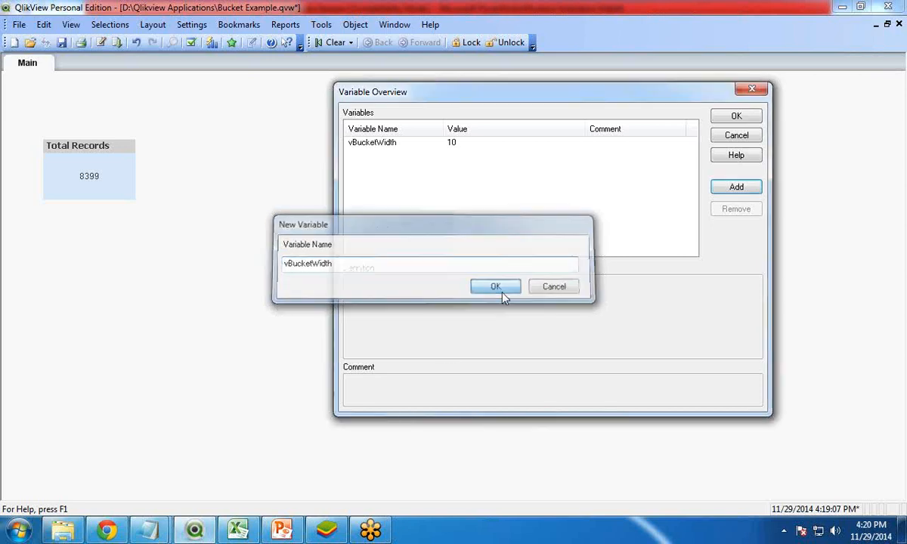
Step: Set the vBucketWidth variable's definition to 10 and close the Variable Overview
click(465, 145)
drag(379, 287, 330, 282)
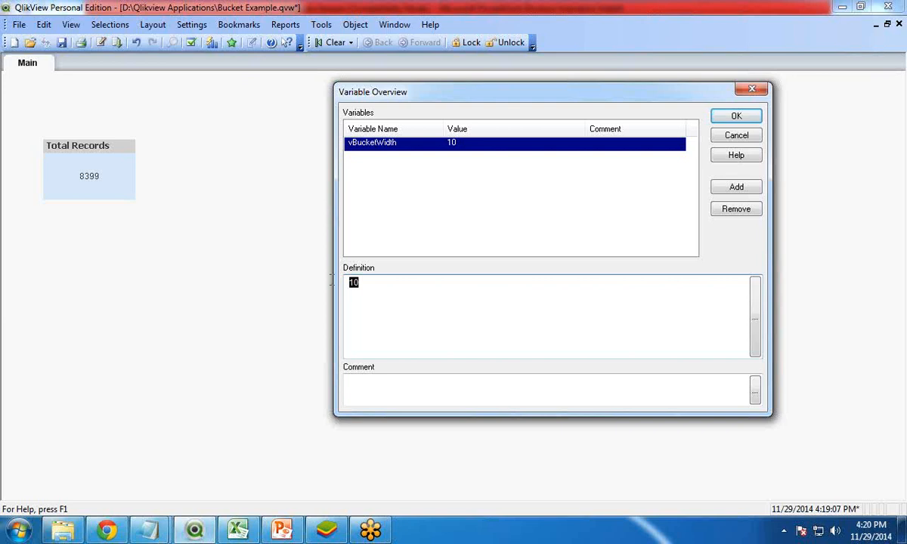
text(5)
key(BackSpace)
text(10)
click(735, 118)
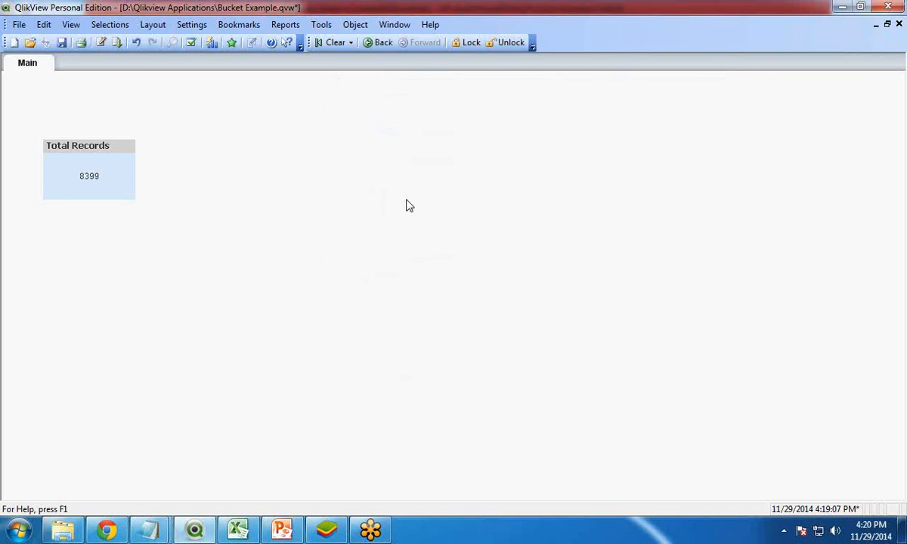
Step: Create an input box titled Bucket Width that displays the vBucketWidth variable
right_click(316, 209)
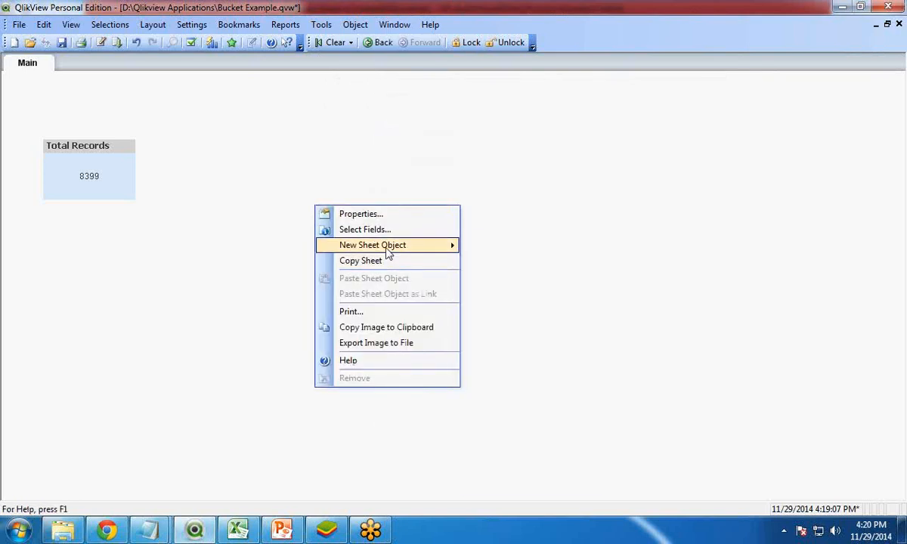
mouse_move(387, 251)
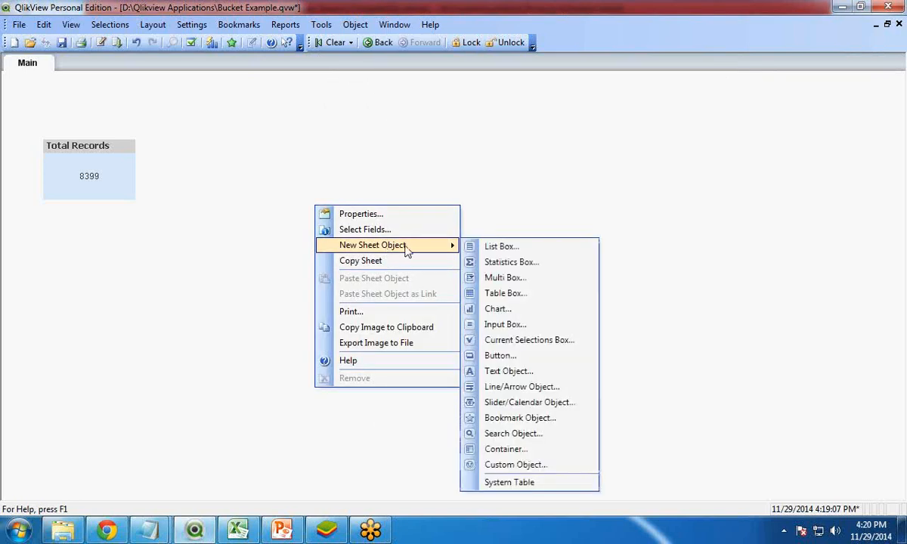
click(517, 330)
click(275, 165)
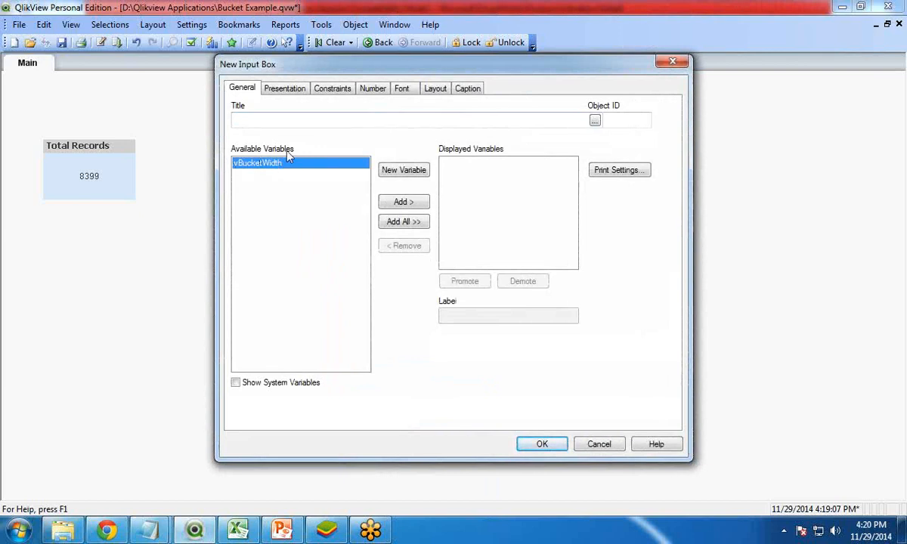
click(403, 203)
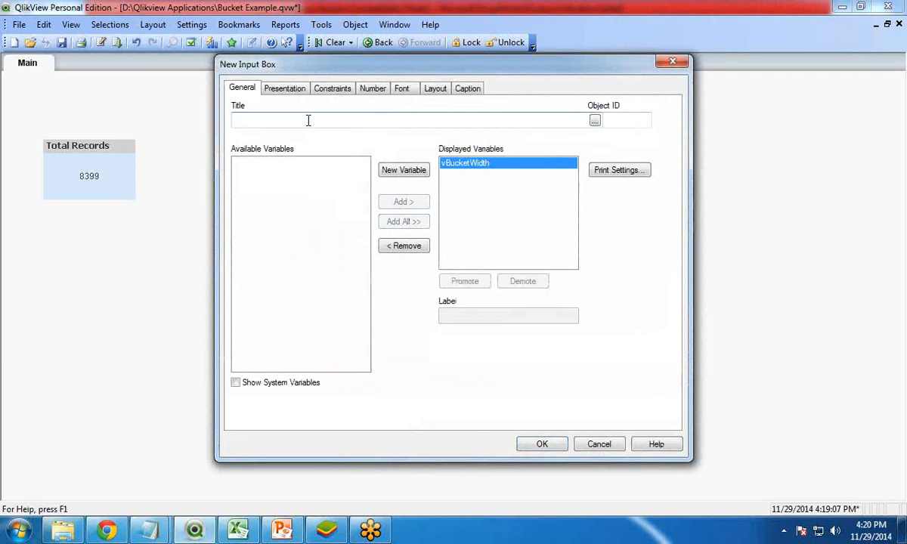
text(Bucket Width)
click(542, 444)
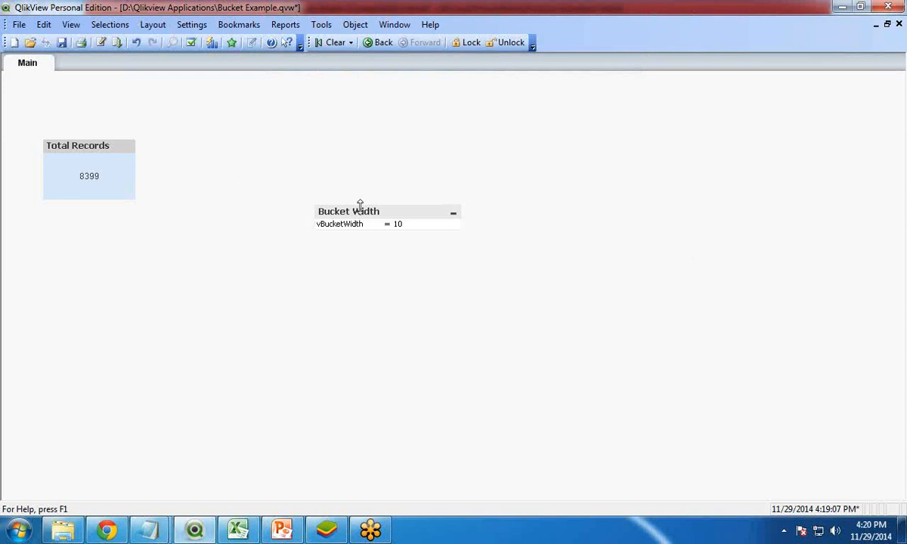
Step: Move the Bucket Width input box lower on the sheet and enter 5 as its value
drag(360, 206, 386, 325)
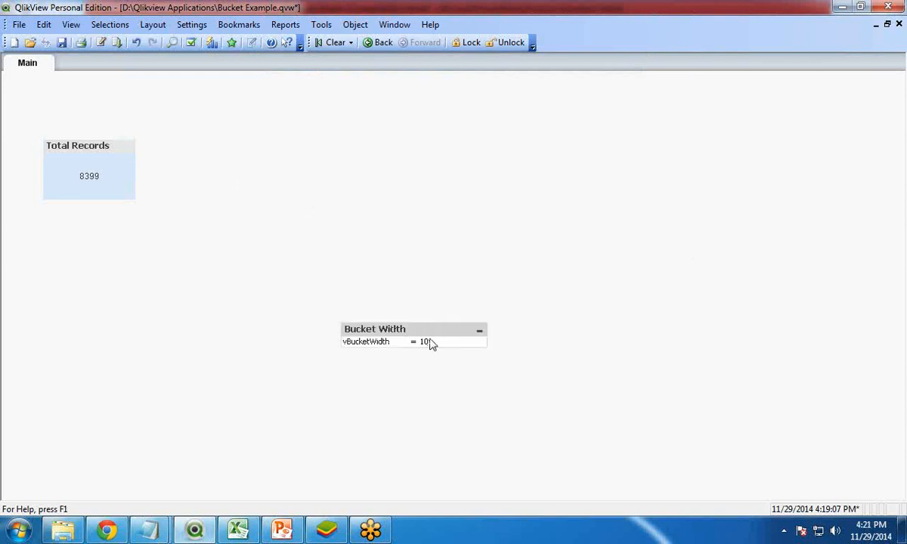
click(429, 342)
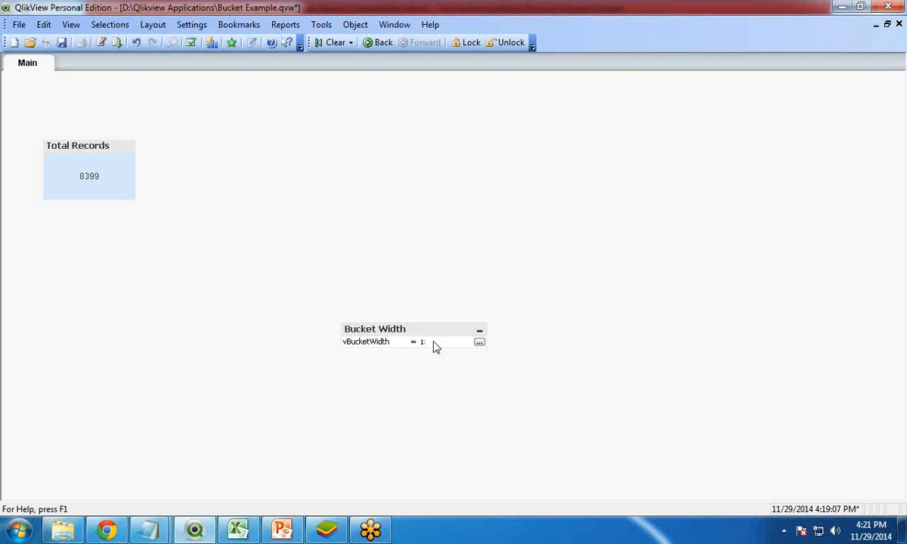
Step: Open the Variable Overview and set vBucketWidth's definition to 20
click(239, 24)
mouse_move(191, 24)
click(214, 88)
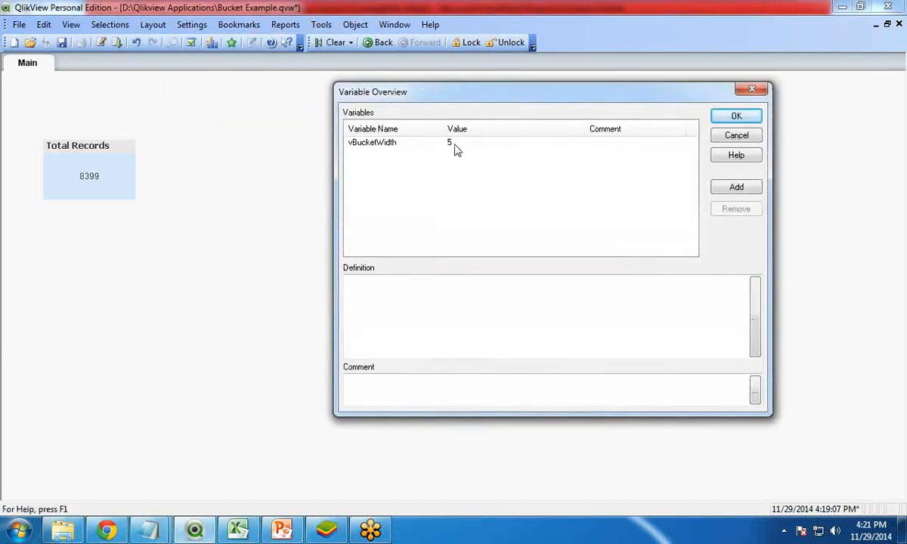
click(416, 145)
click(380, 283)
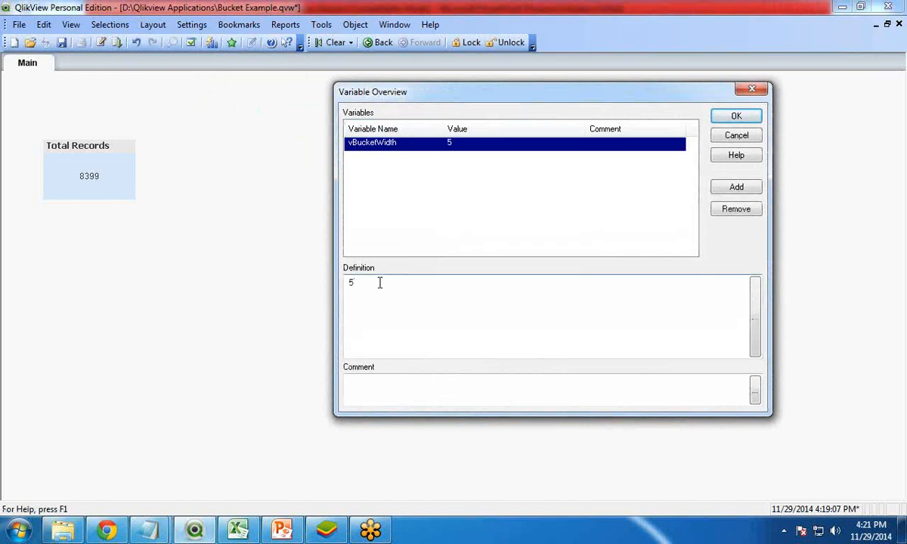
text(20)
drag(433, 97, 560, 128)
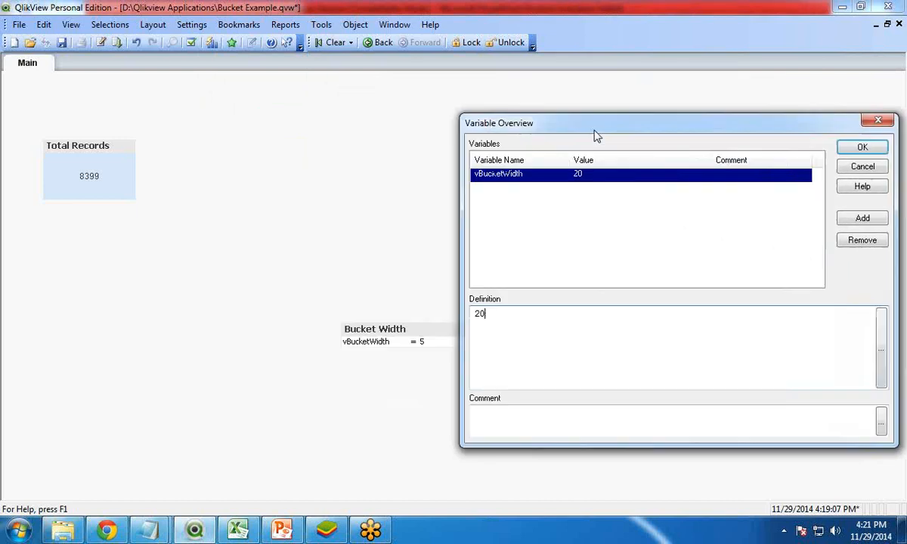
click(864, 147)
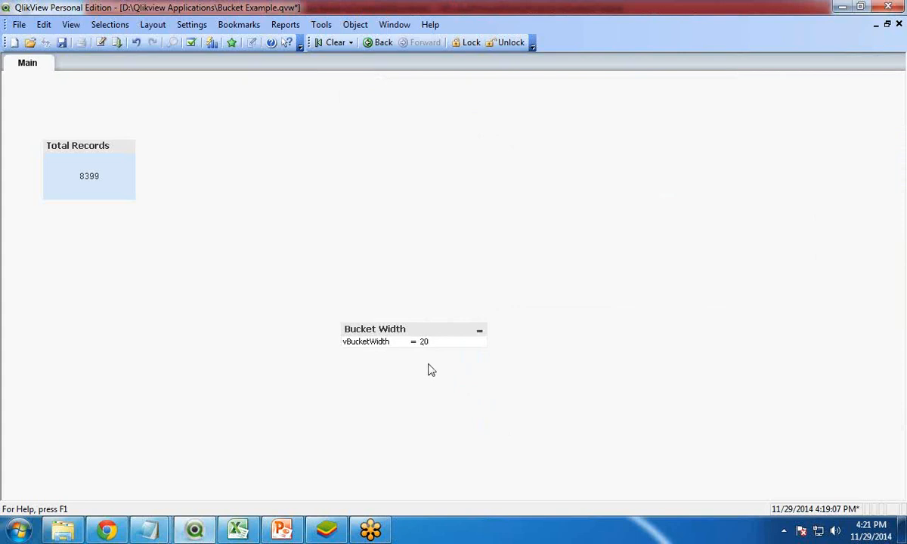
Step: Move the Bucket Width input box further down the sheet
drag(411, 332, 407, 400)
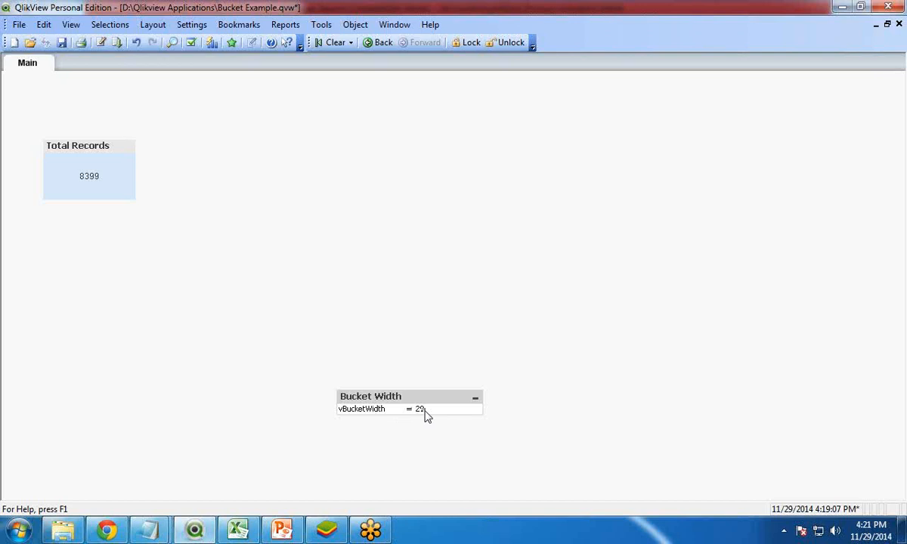
Step: Start a new bar chart sheet object and proceed to its dimensions
right_click(253, 148)
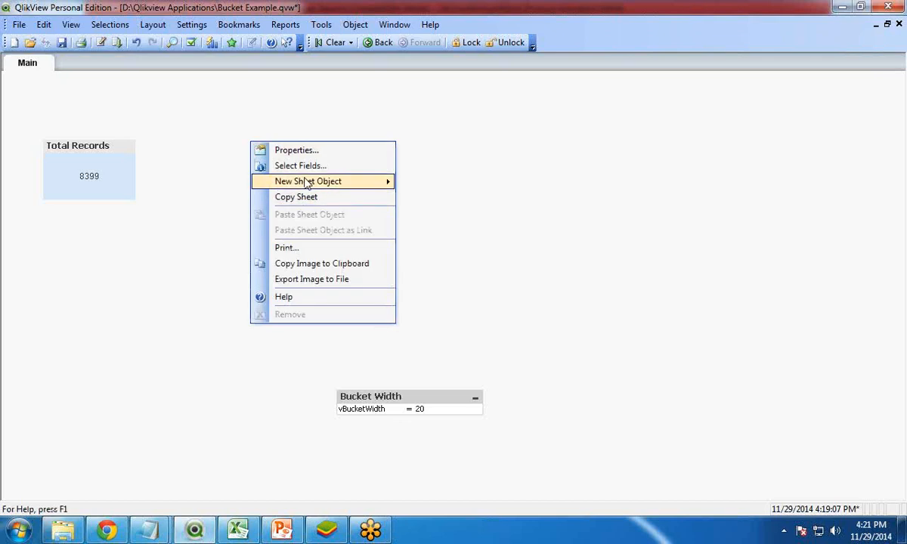
mouse_move(307, 183)
click(442, 242)
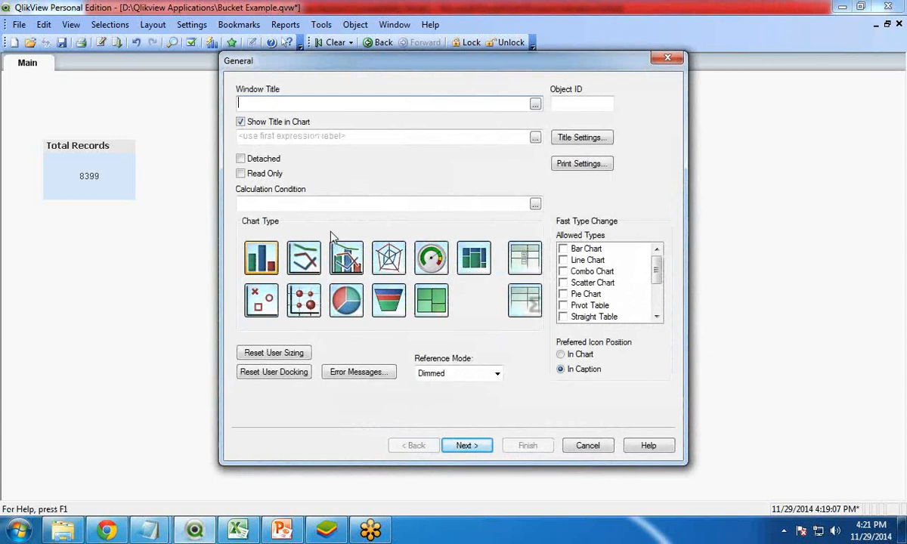
click(256, 252)
click(466, 446)
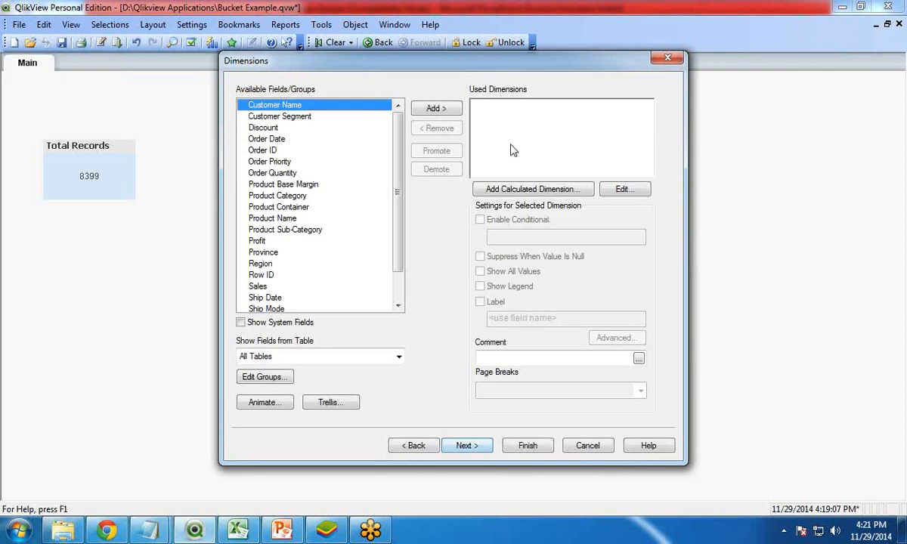
Step: Add the calculated dimension =Class([Order Quantity],vBucketWidth) to the chart
click(493, 188)
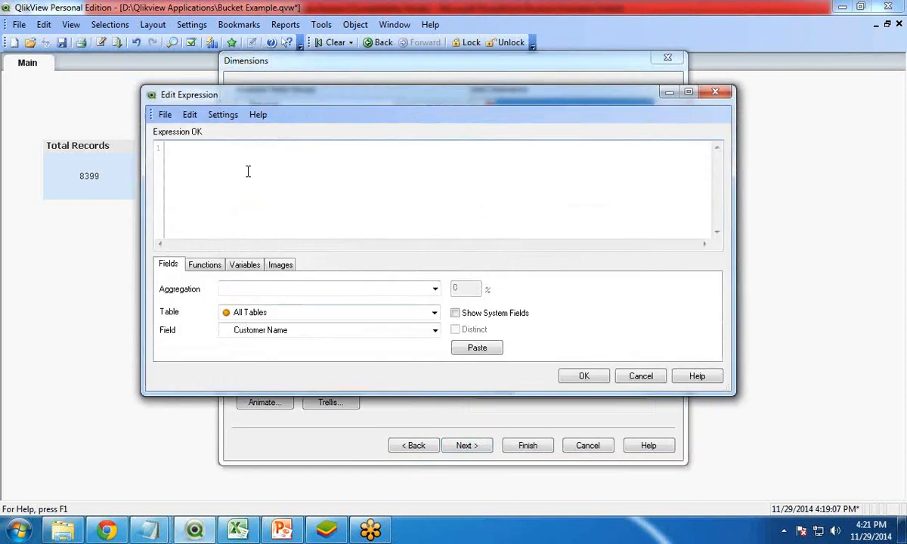
text(=Cl)
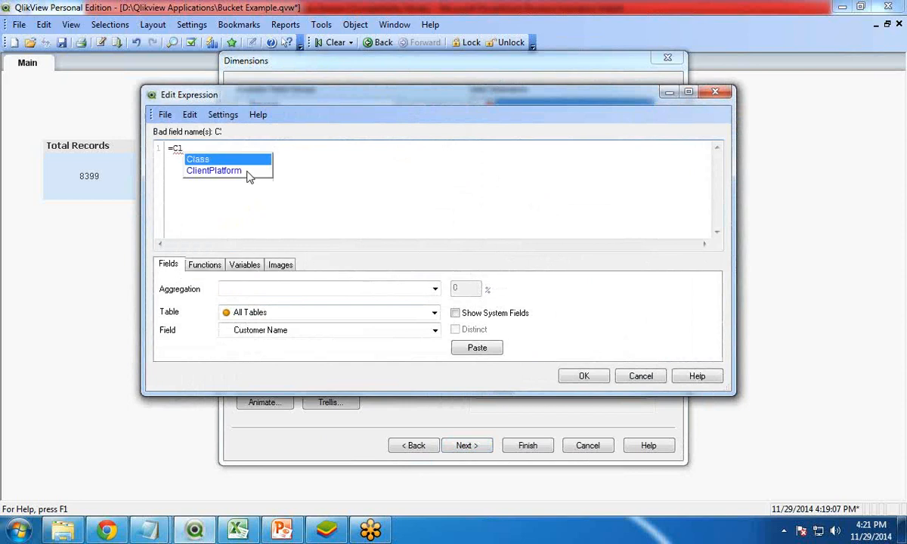
key(Return)
text(()
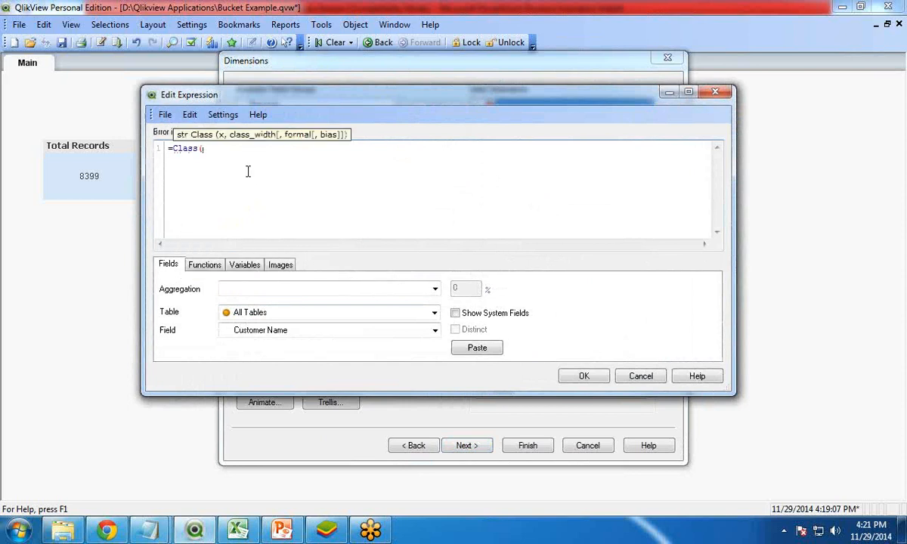
text(or)
key(Down)
key(Down)
key(Down)
key(Down)
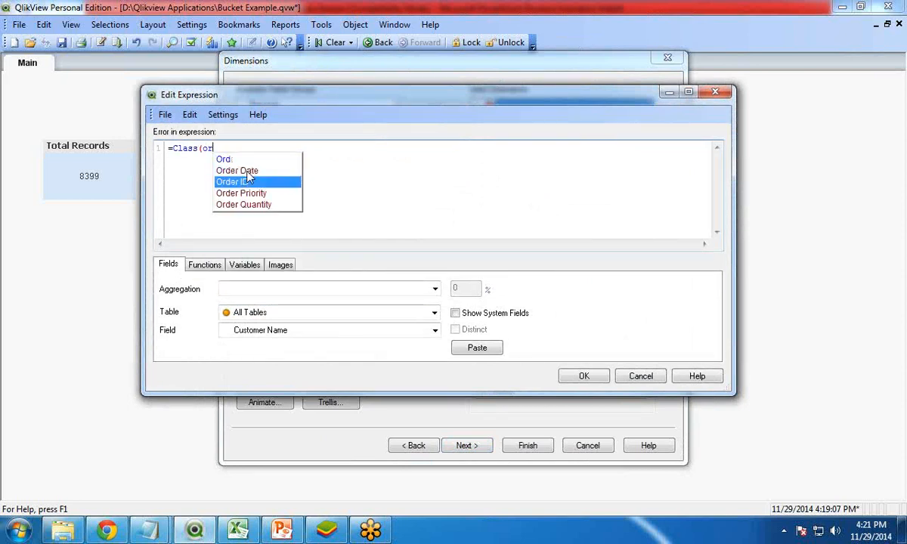
key(Return)
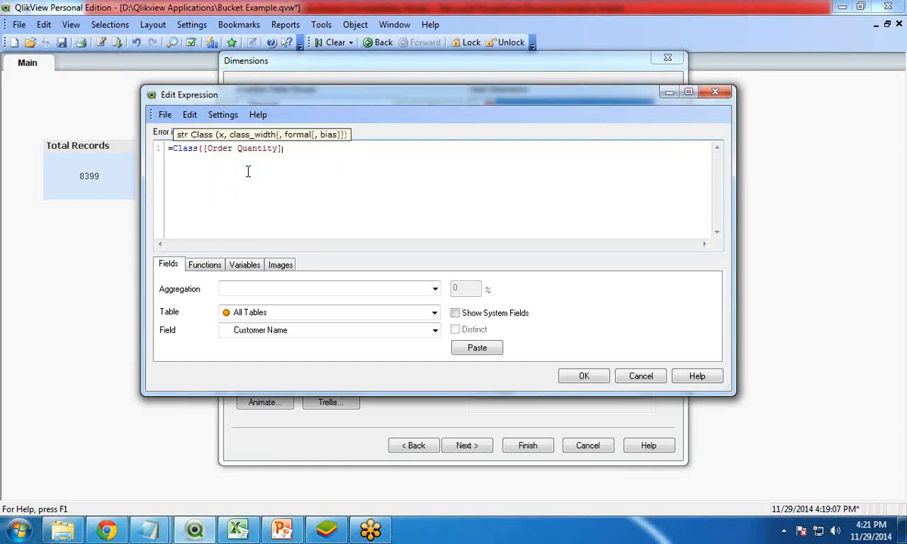
text(,vB)
key(Return)
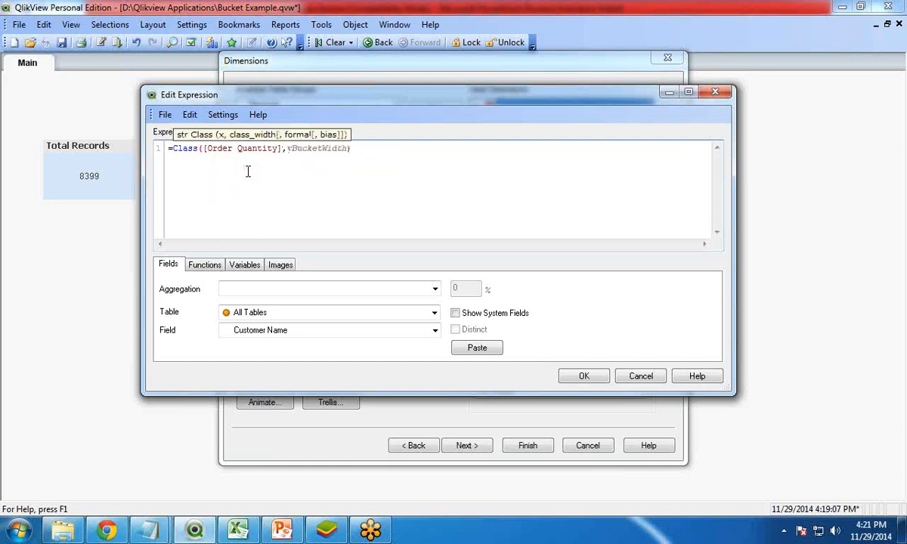
text())
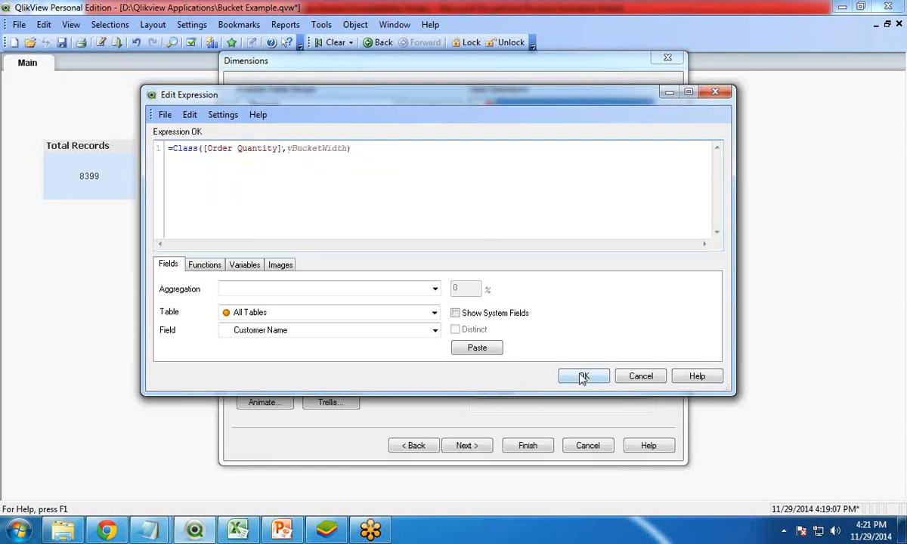
mouse_move(204, 150)
mouse_down()
mouse_move(283, 152)
mouse_move(185, 149)
mouse_move(205, 153)
mouse_up()
click(285, 184)
click(285, 181)
drag(286, 148, 348, 149)
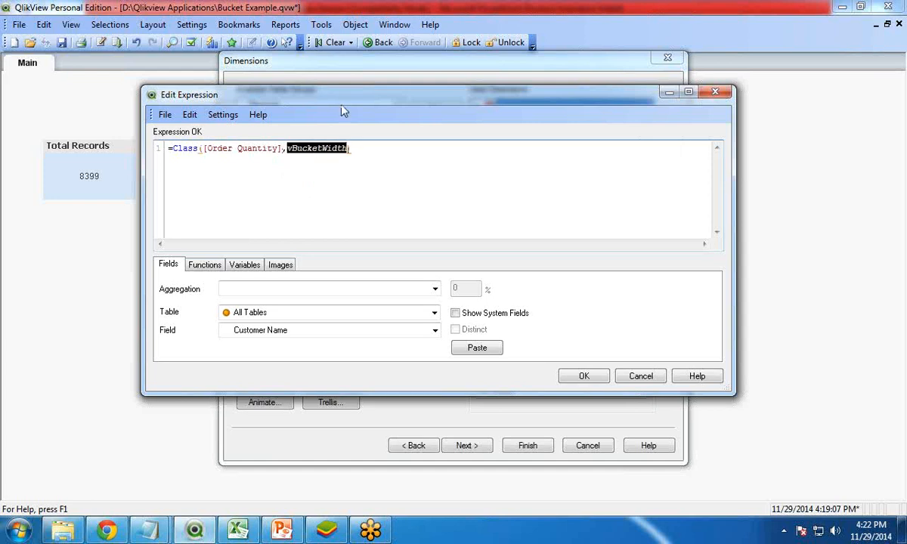
click(582, 377)
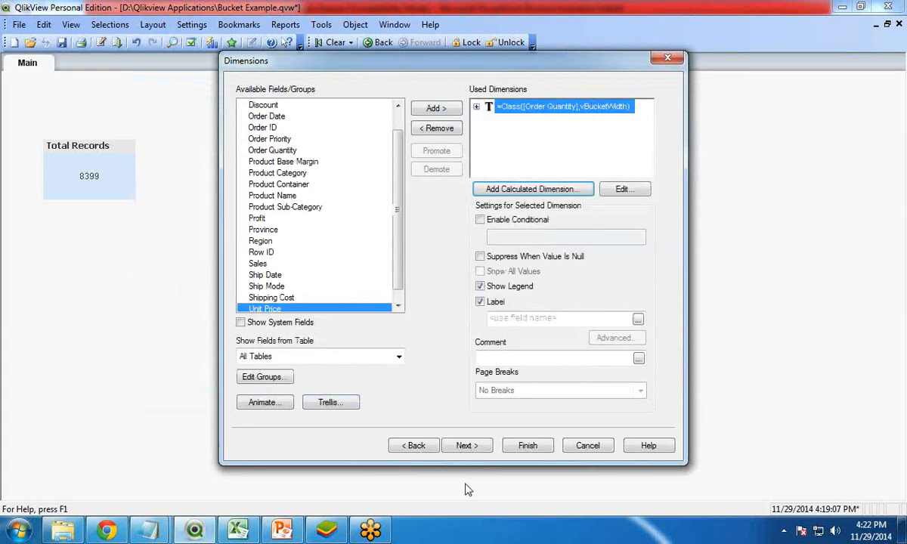
Step: Turn off the Label option for the calculated dimension and continue to the expressions
drag(371, 73, 403, 72)
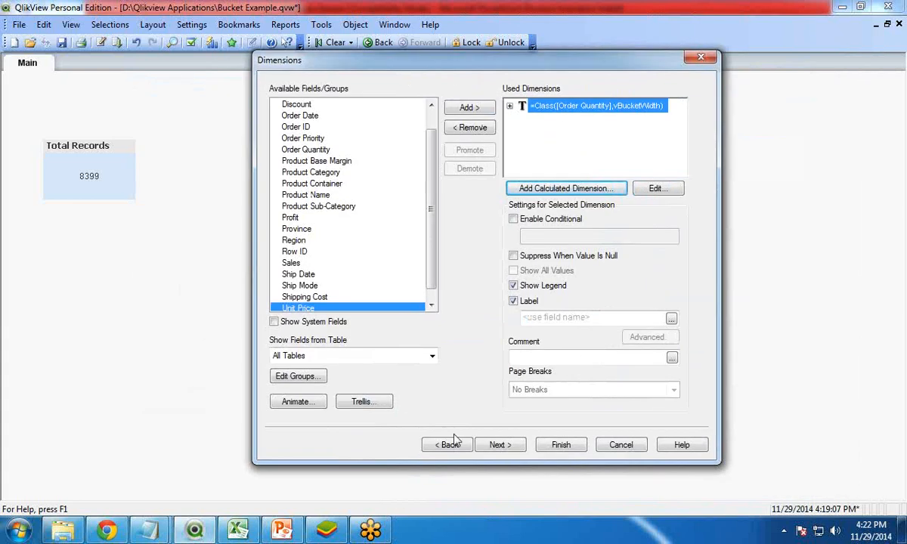
click(515, 303)
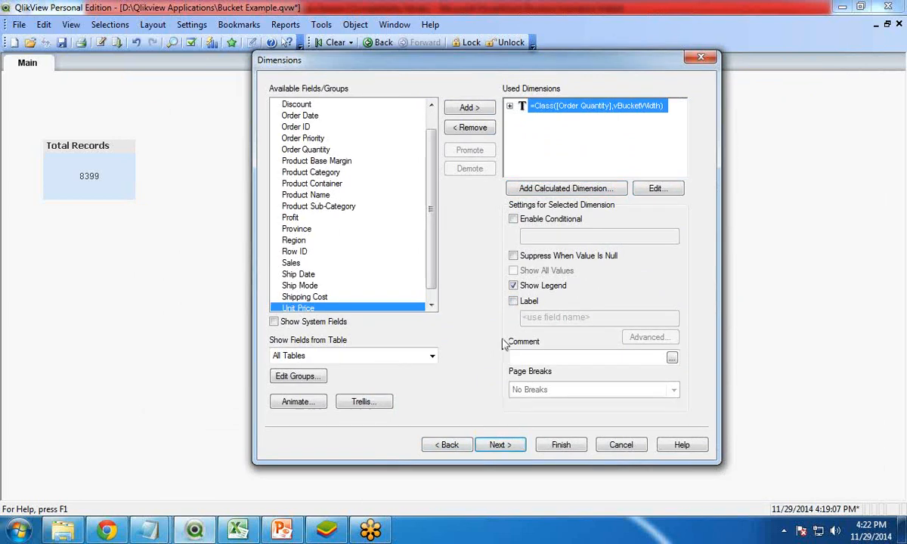
click(497, 444)
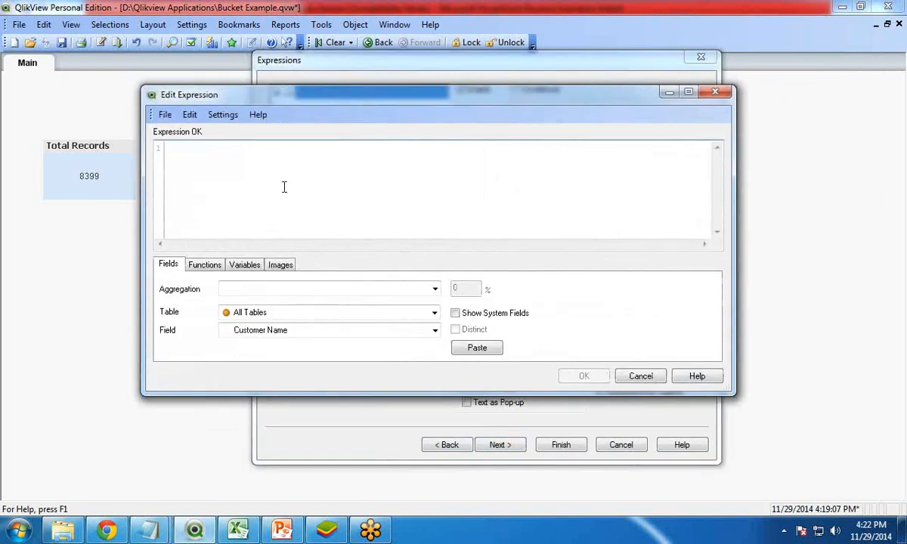
Step: Build the expression Count([Ship Mode]) using Total count aggregation on the Ship Mode field and confirm it
click(278, 290)
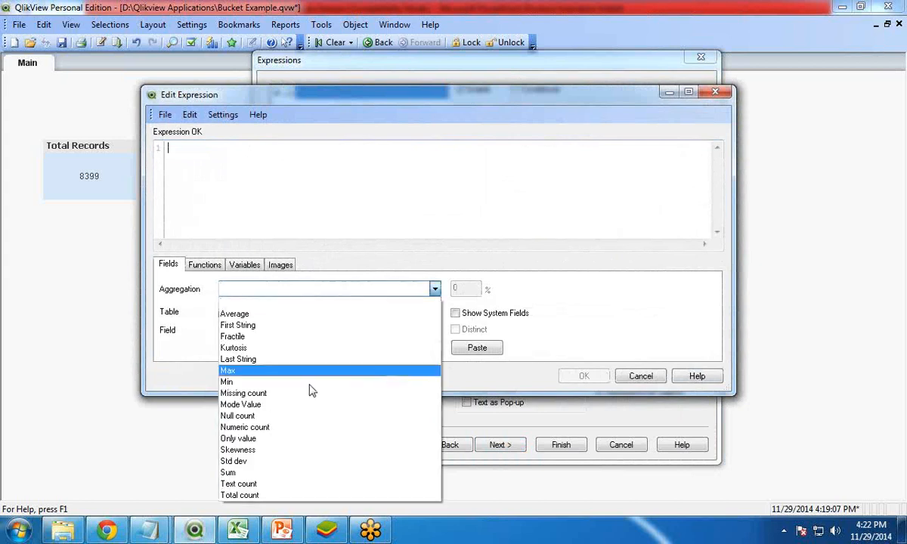
click(272, 497)
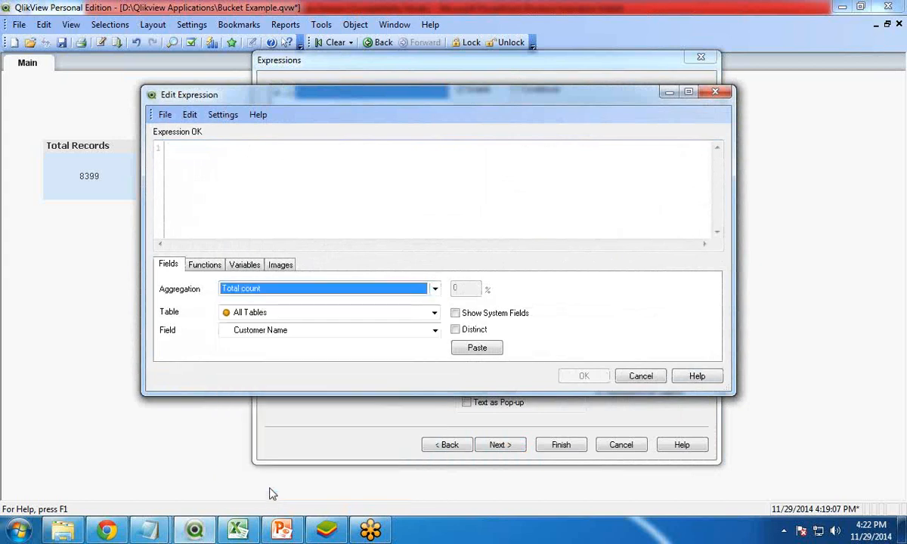
click(265, 329)
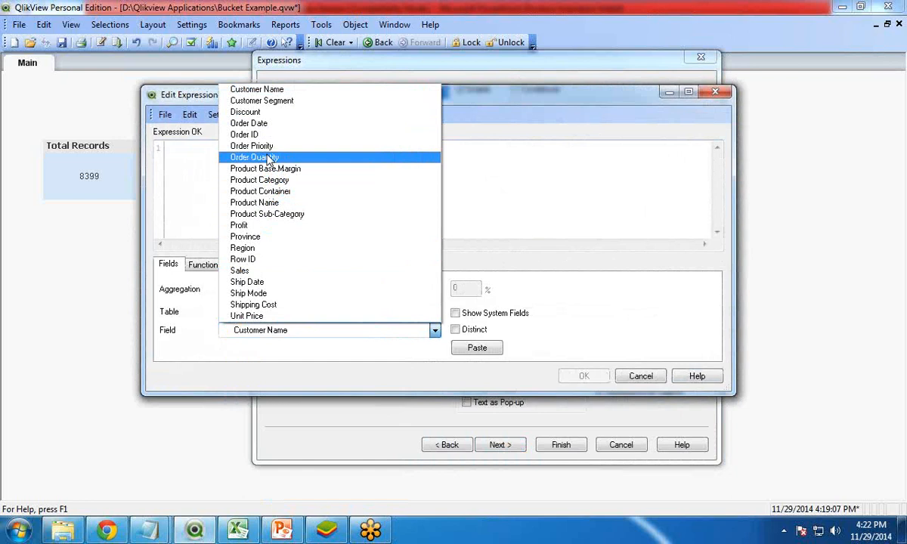
click(264, 293)
click(478, 348)
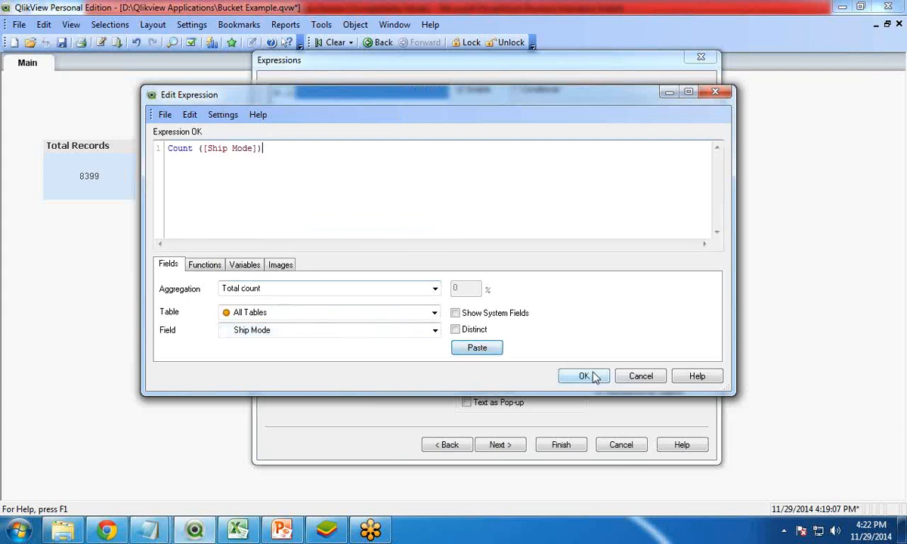
click(239, 531)
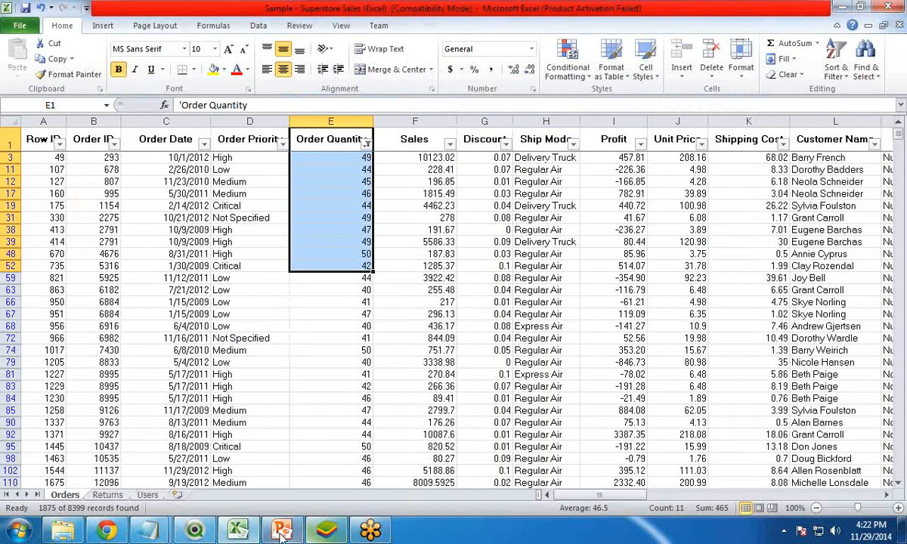
click(194, 530)
click(578, 375)
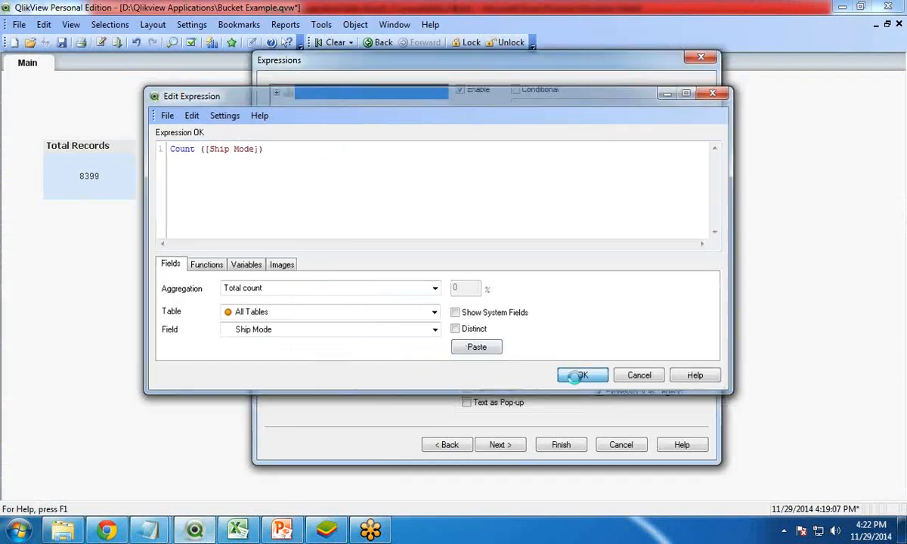
Step: Label the expression Shipping Mode Count and finish the chart wizard
click(537, 137)
text(S)
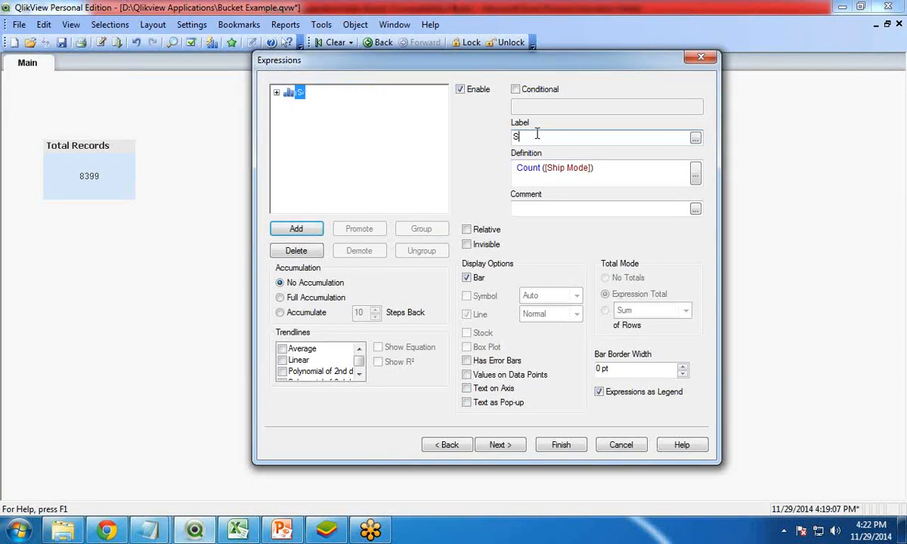
text(hipping)
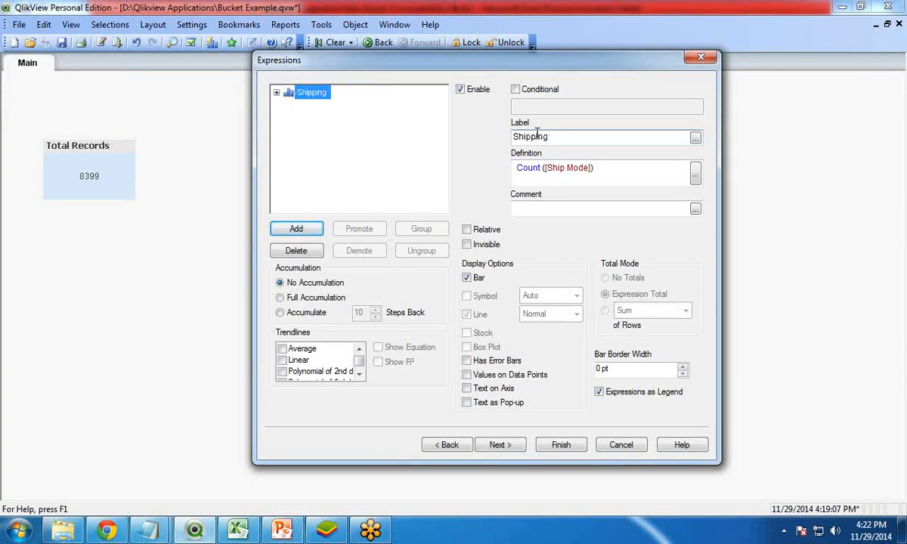
text( Mode)
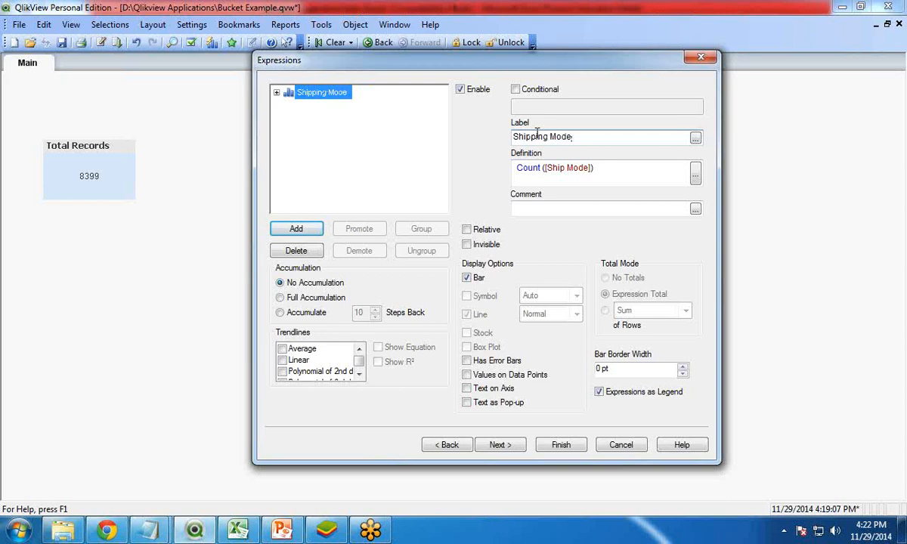
text( Count)
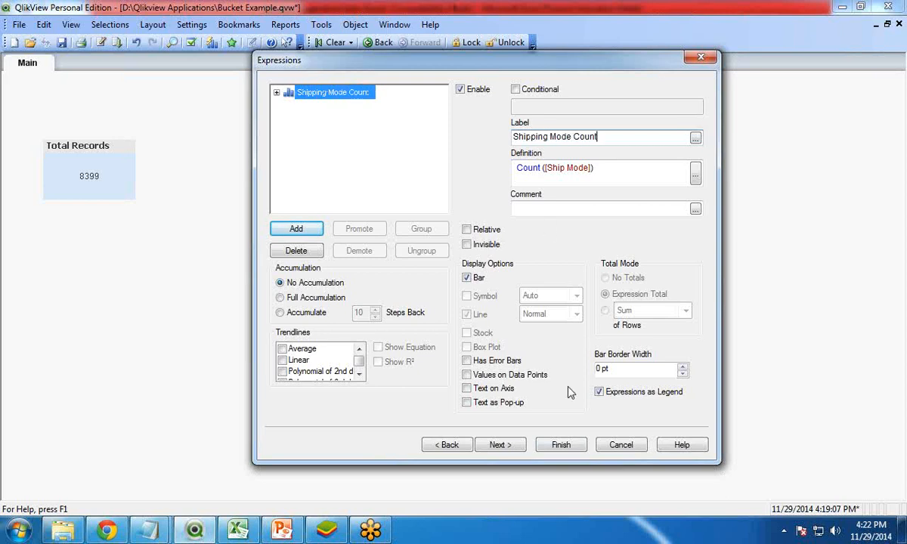
click(561, 444)
Step: Move the Shipping Mode Count chart and widen it to the right
drag(421, 156, 344, 132)
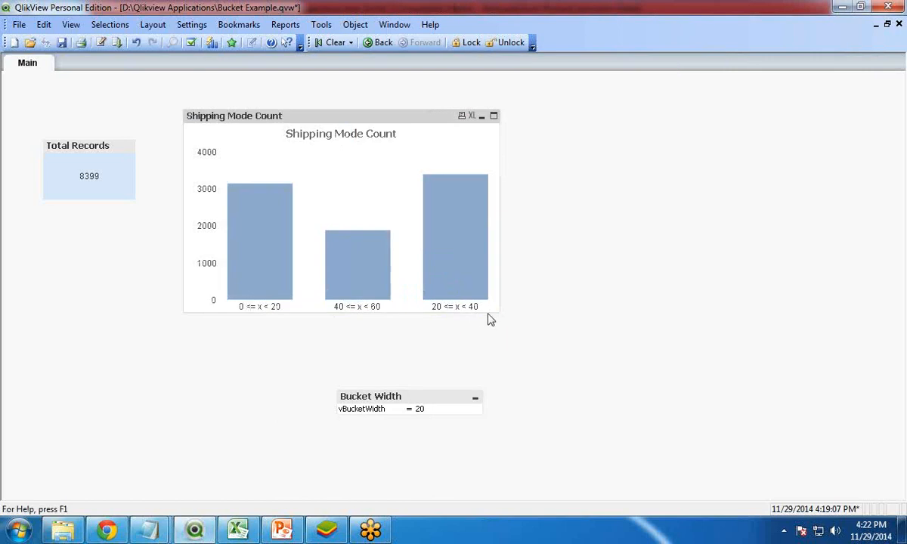
drag(496, 310, 693, 308)
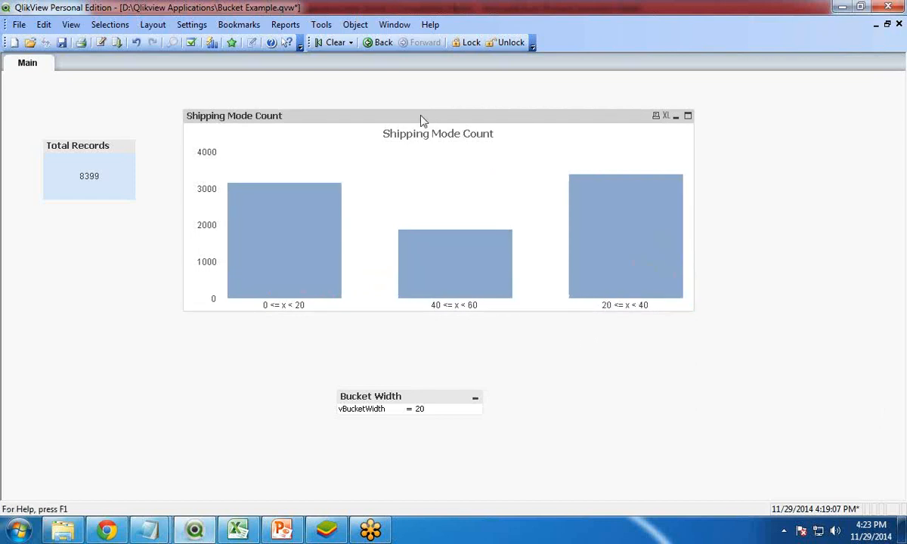
Step: Sort the Class dimension by Numeric Value in Ascending order in the chart properties and apply
right_click(393, 120)
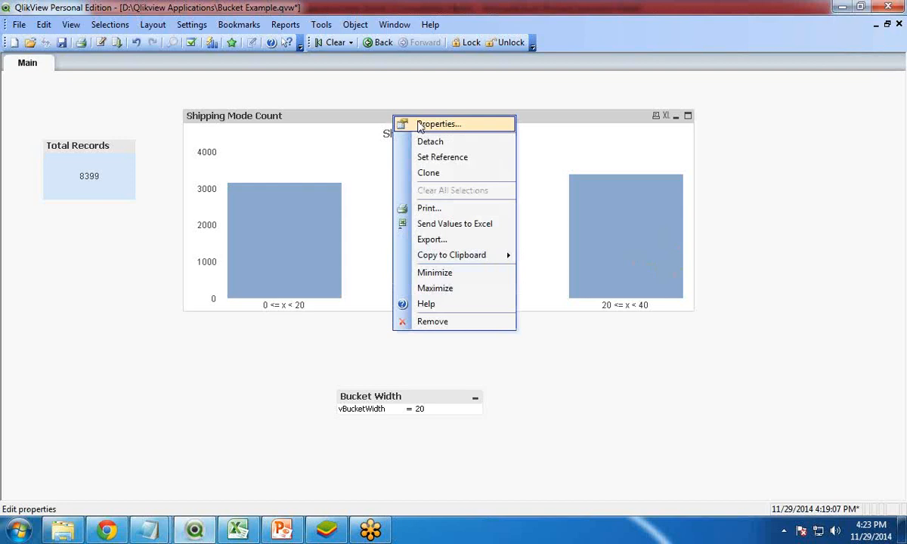
click(422, 125)
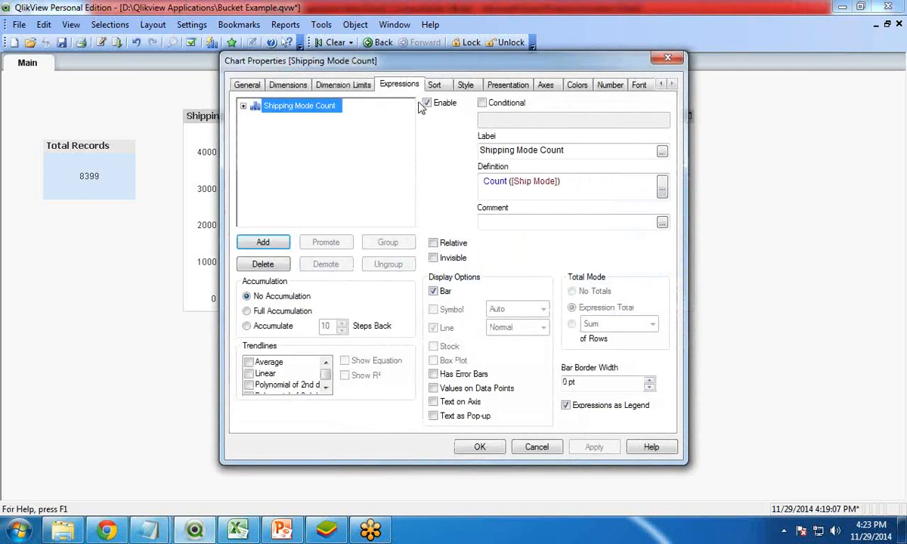
click(435, 86)
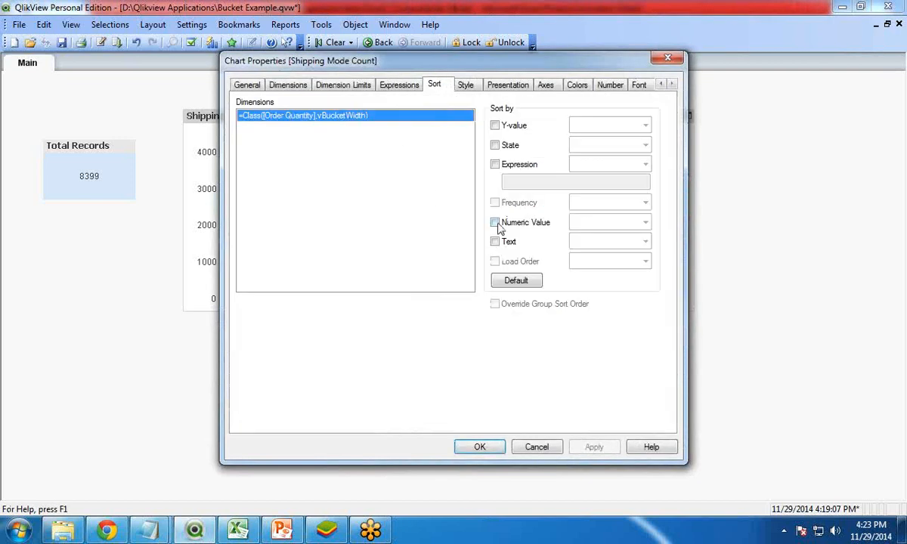
click(495, 223)
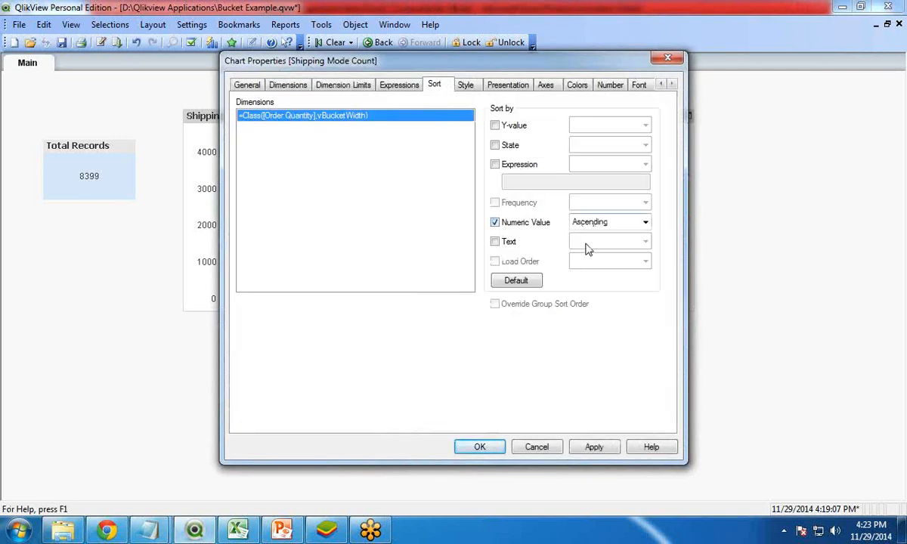
click(589, 448)
click(481, 448)
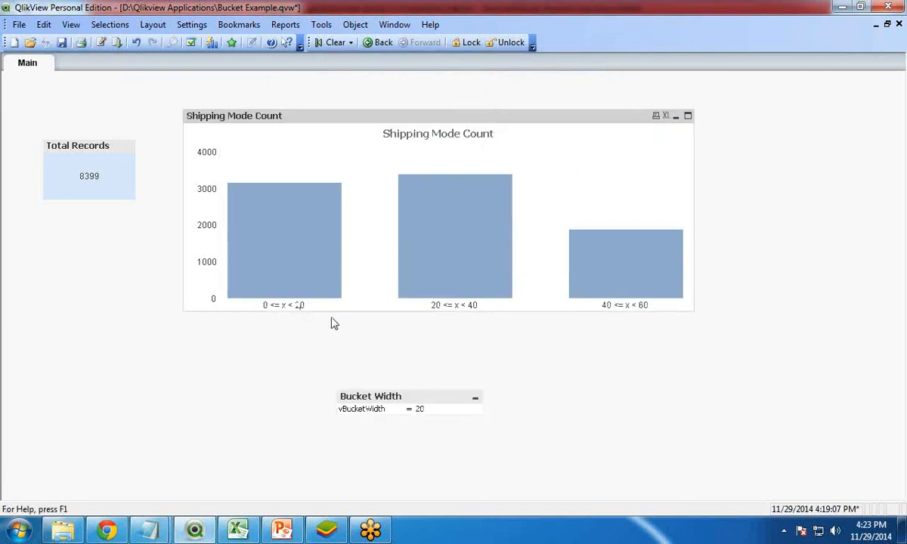
Step: Set vBucketWidth to 10 in the Bucket Width input box
click(437, 413)
text(10)
key(Return)
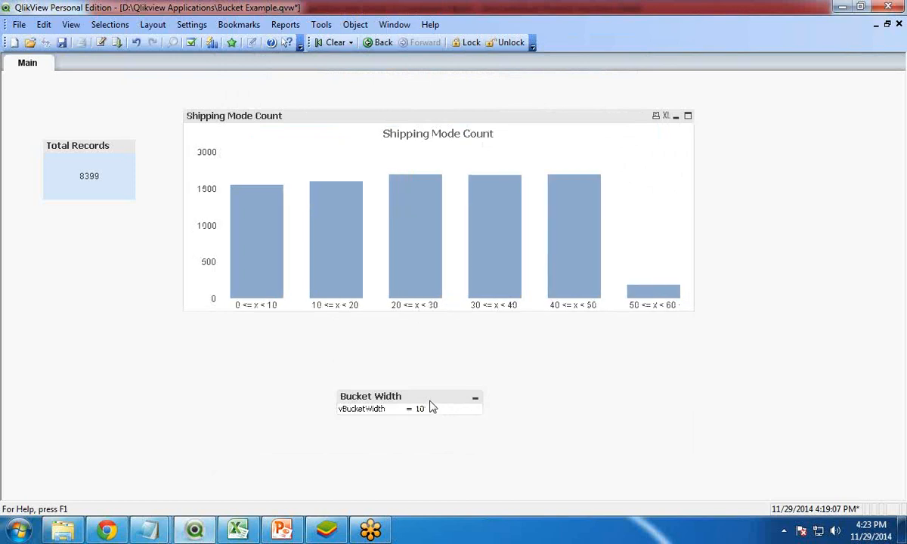
Step: Widen the chart further and turn on Values on Data Points for the Shipping Mode Count expression
drag(693, 310, 783, 316)
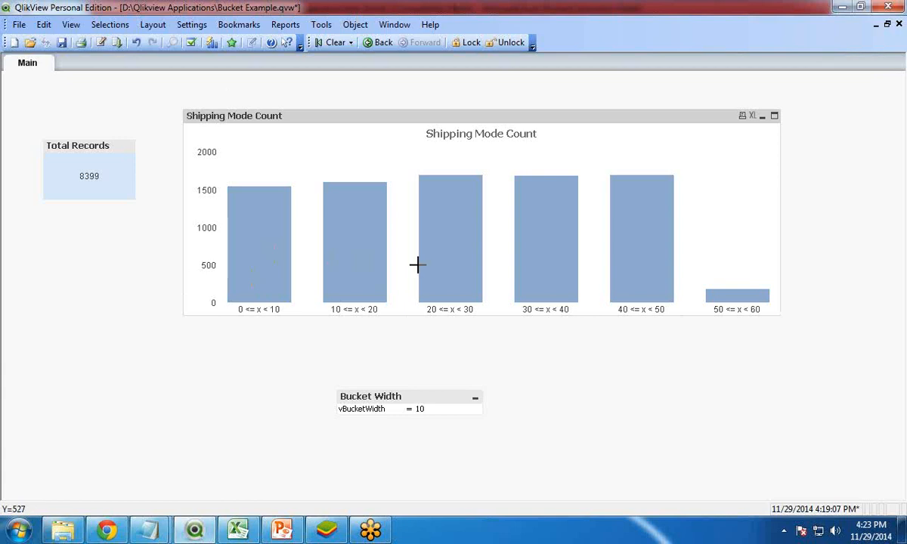
right_click(373, 118)
click(415, 124)
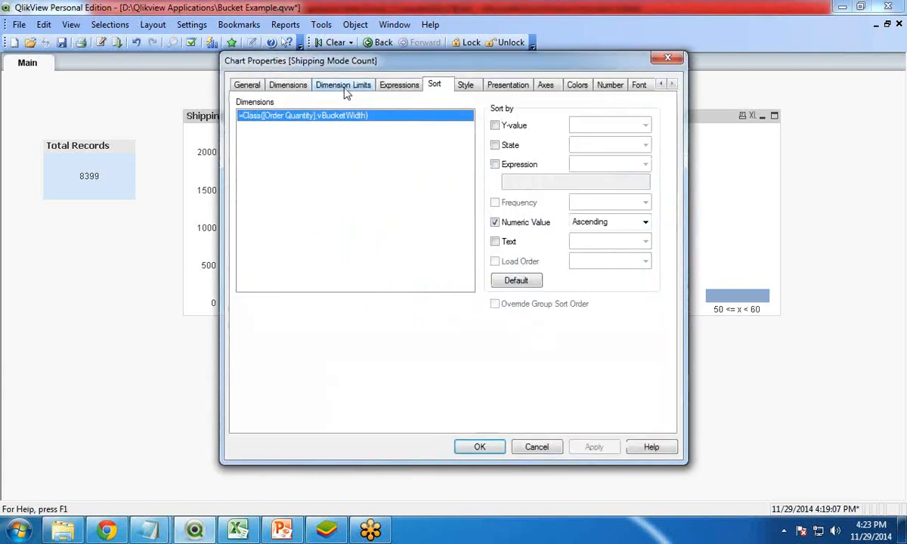
click(408, 87)
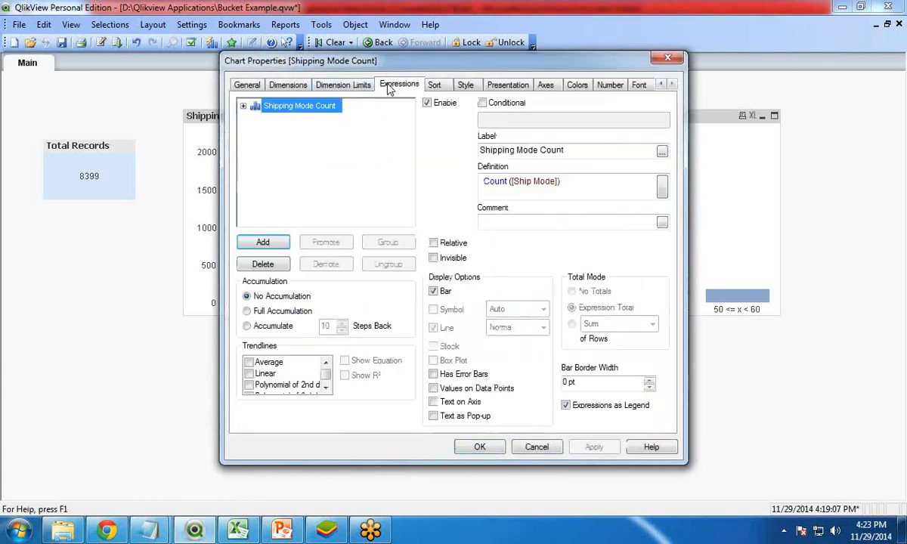
click(434, 387)
click(477, 447)
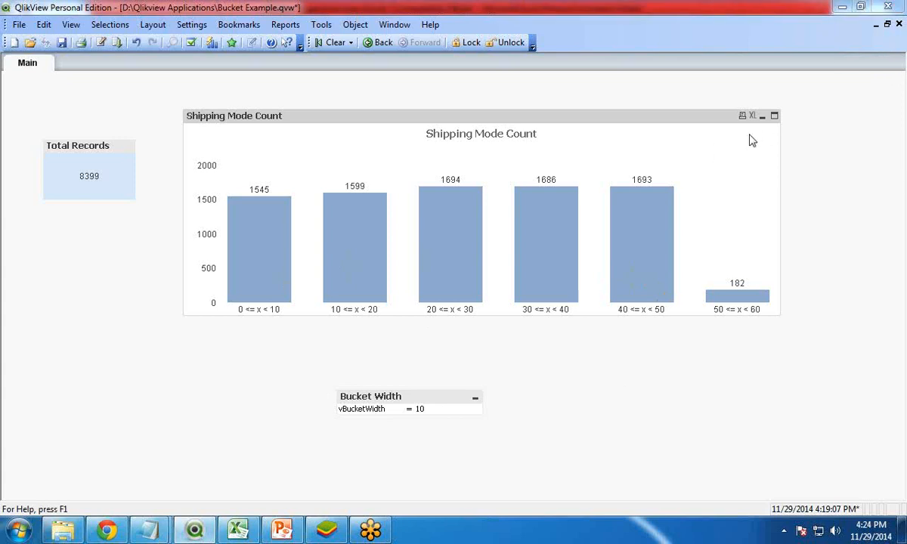
Step: Switch to PowerPoint and view the final Any Questions slide of the presentation
click(281, 530)
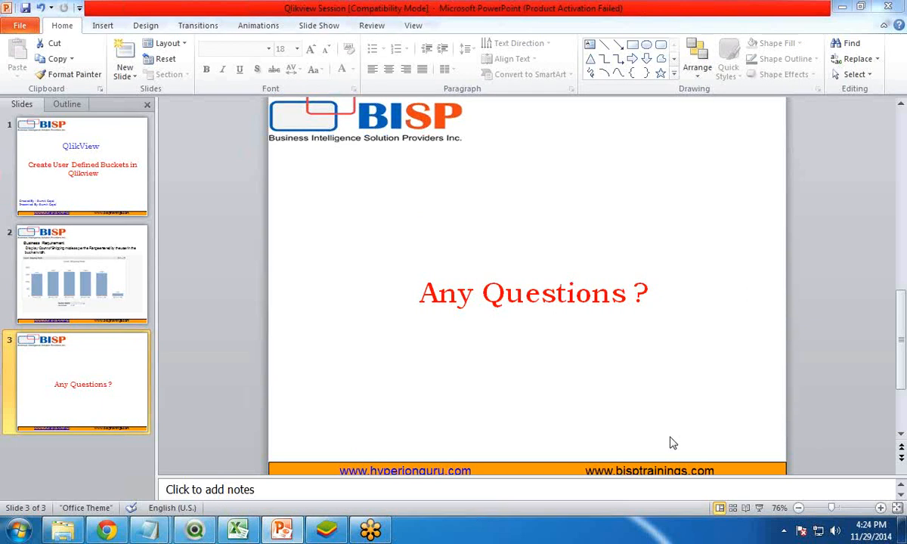
drag(800, 476, 801, 503)
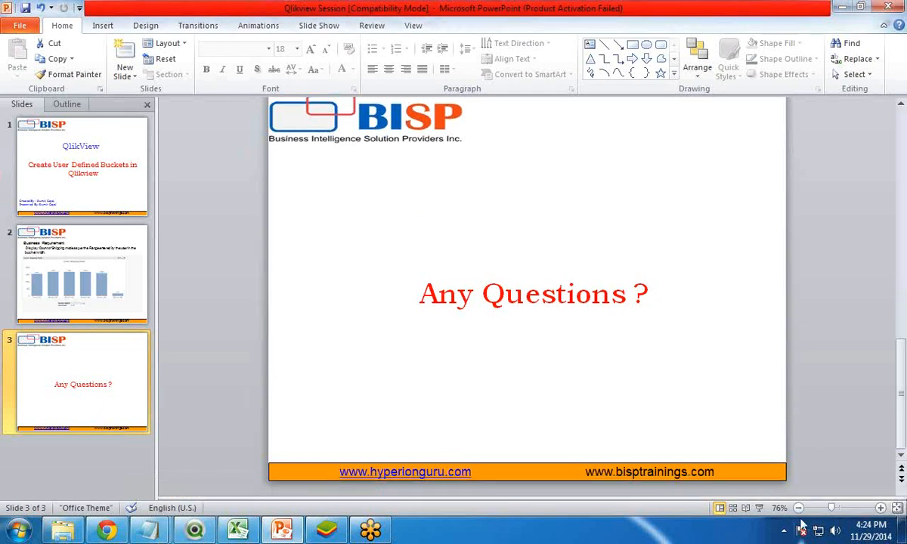